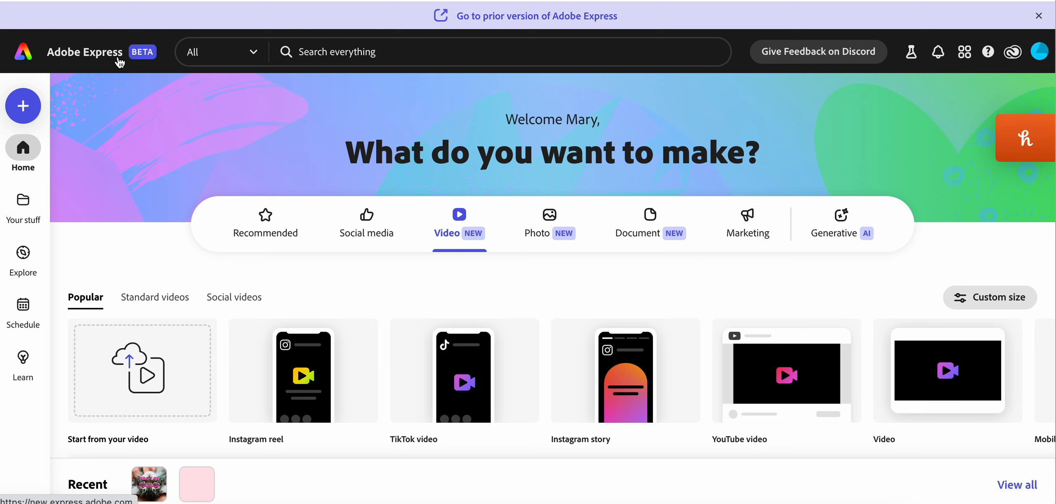
# Create a new blank video project at the suggested size of 1,920 x 1,080 px.
pyautogui.click(24, 108)
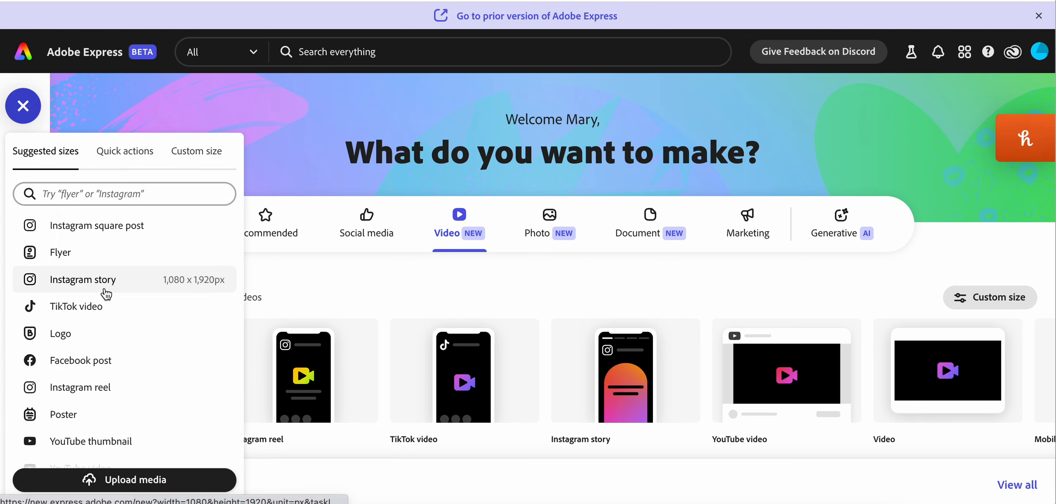
pyautogui.scroll(-3, 113, 414)
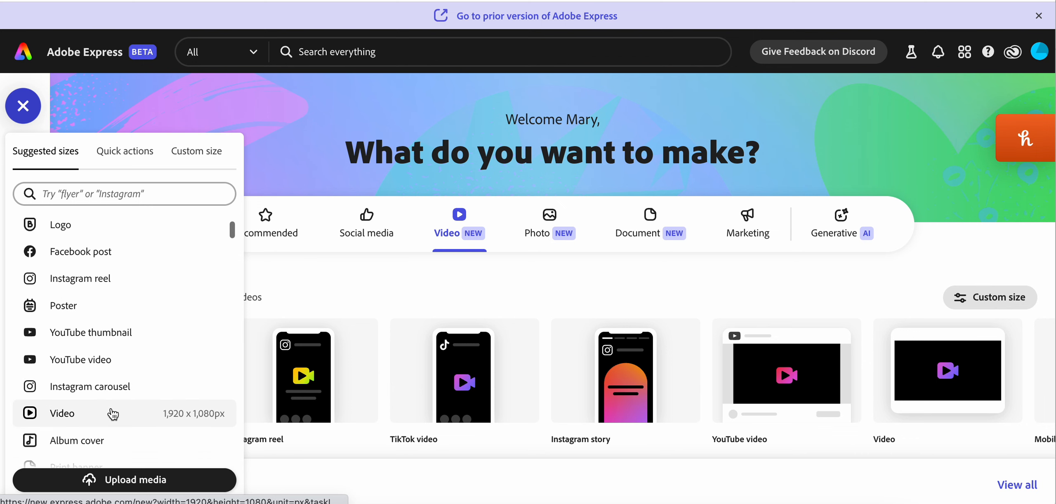
pyautogui.click(93, 419)
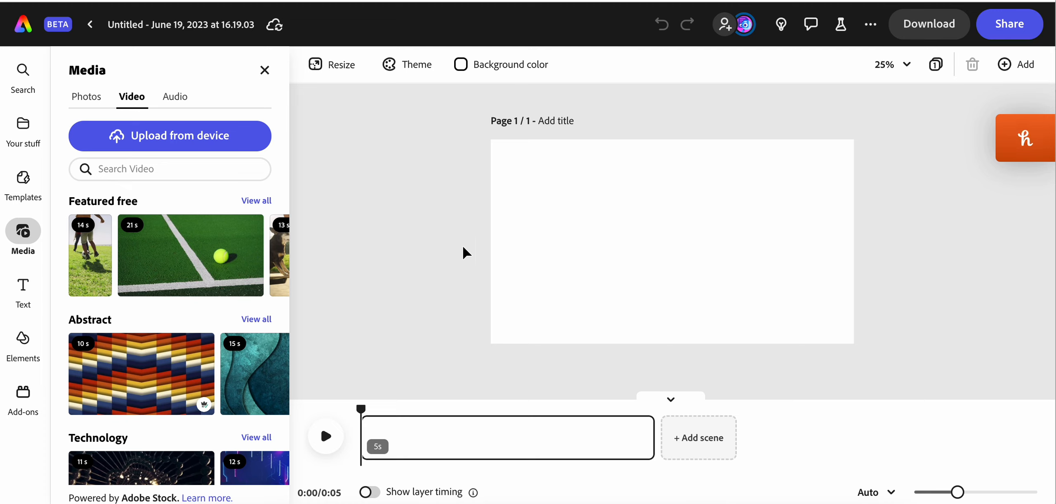
# Add a text to the first scene reading "5 Facts About Professor" followed by the professor's surname.
pyautogui.moveTo(419, 443)
pyautogui.click(23, 291)
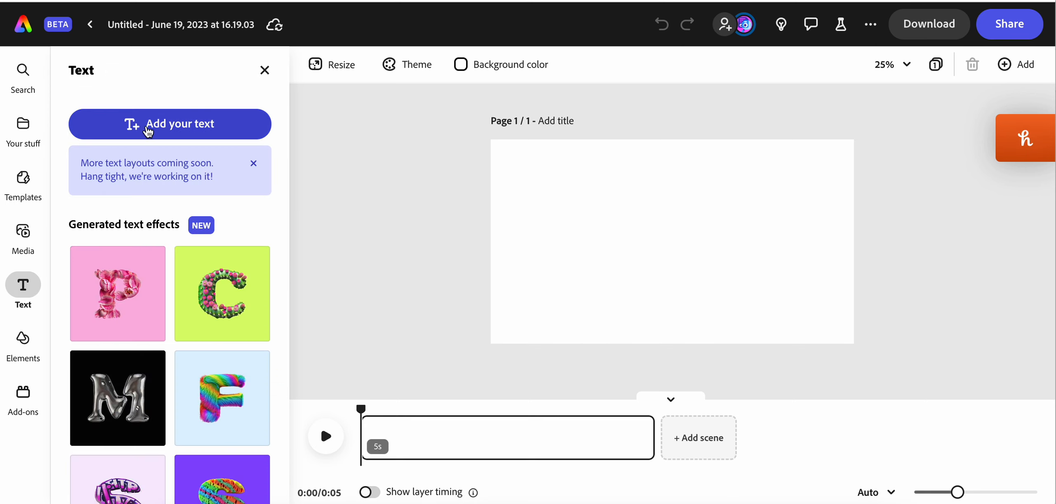
pyautogui.scroll(-8, 245, 410)
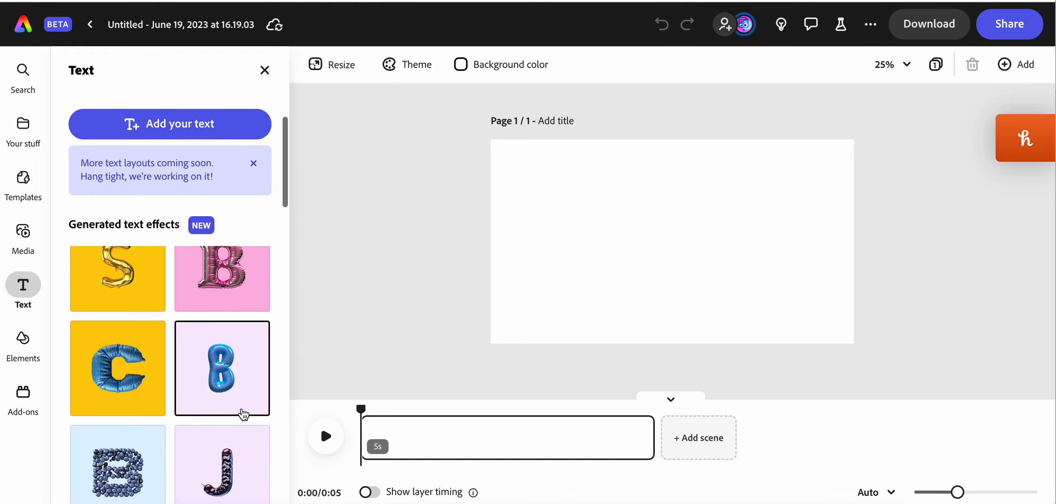
pyautogui.scroll(-6, 243, 414)
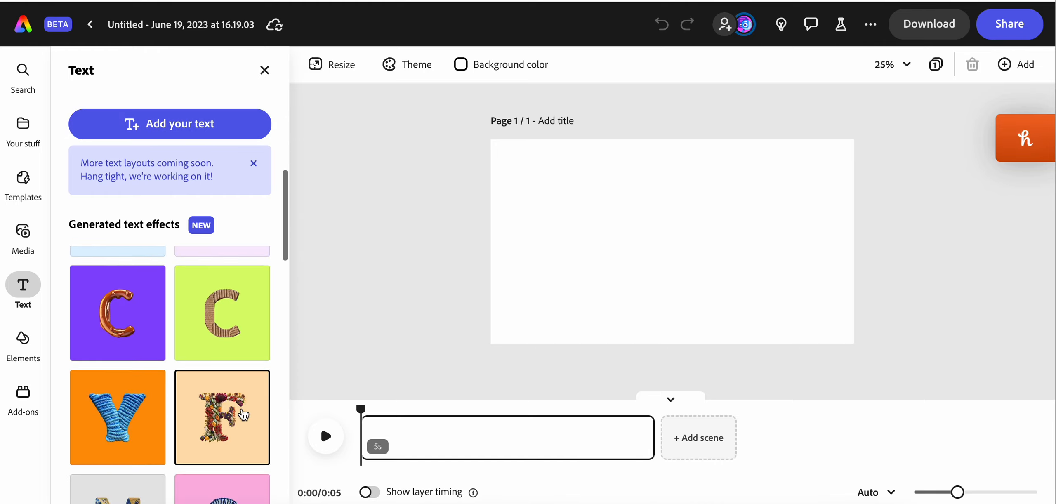
pyautogui.scroll(11, 243, 414)
pyautogui.scroll(3, 244, 414)
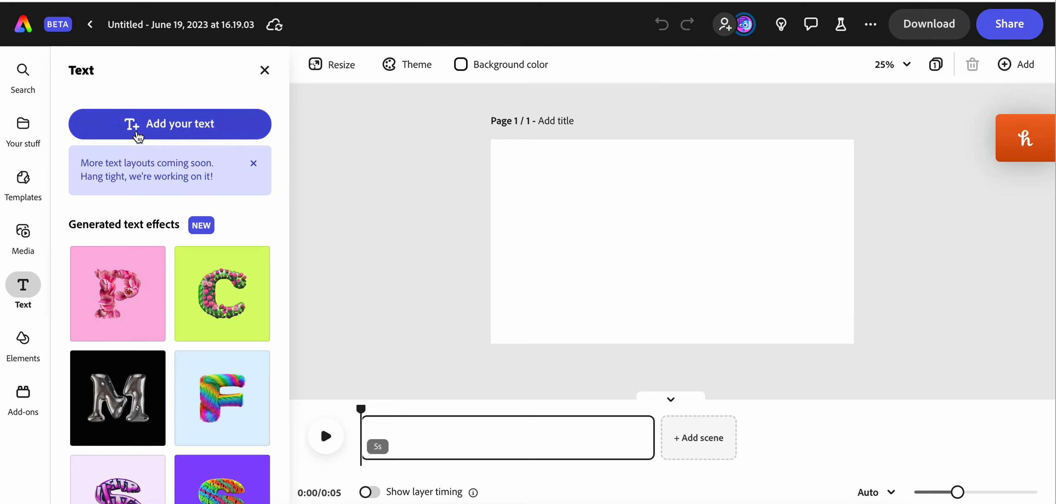
pyautogui.click(138, 137)
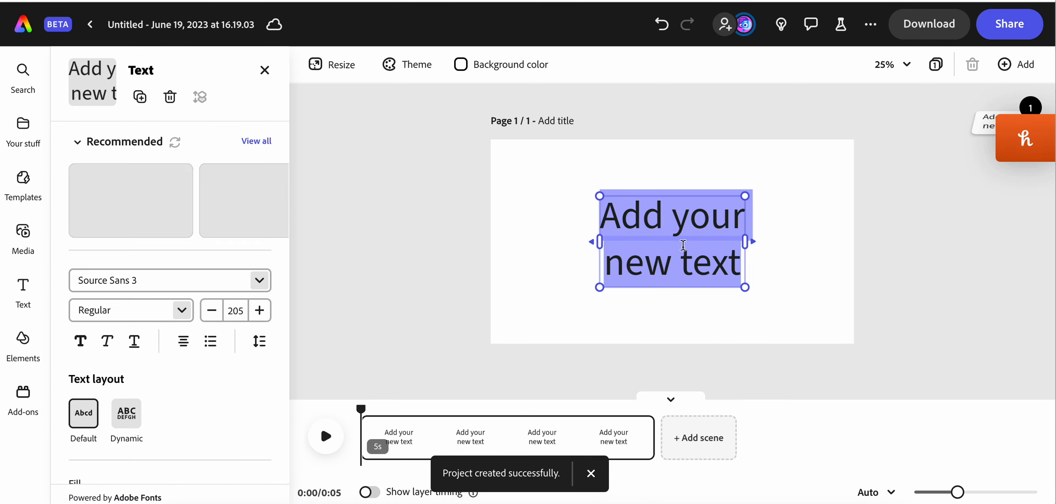
pyautogui.write('5 Facts About Professor ')
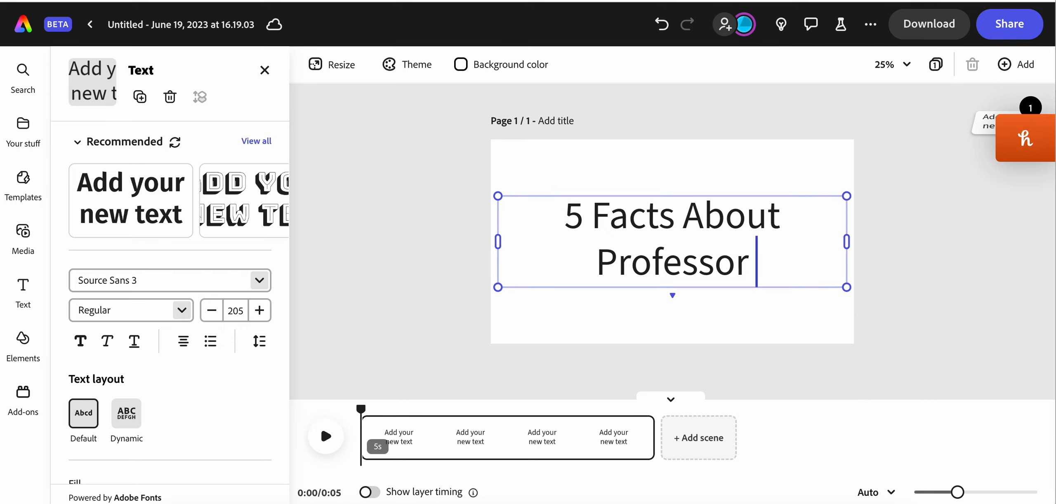
pyautogui.write('Zilkie')
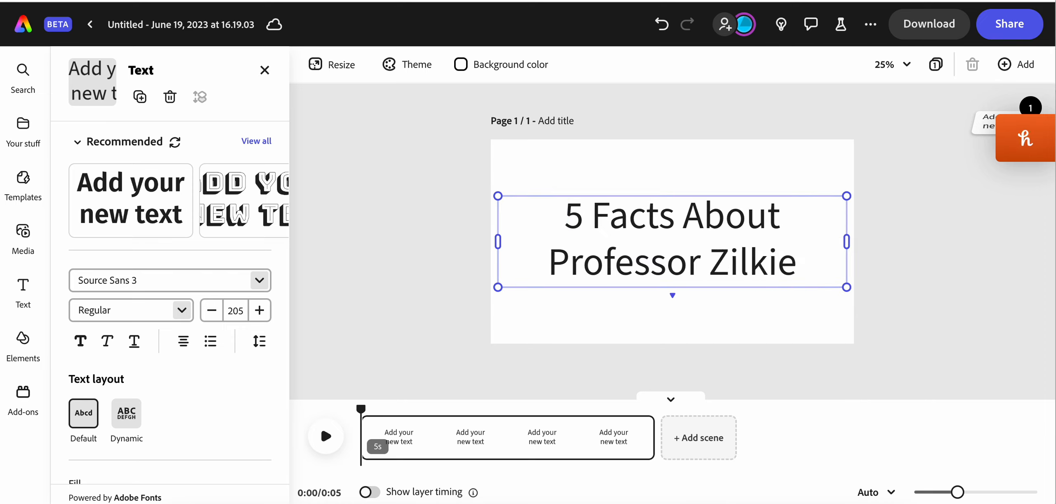
pyautogui.press('Escape')
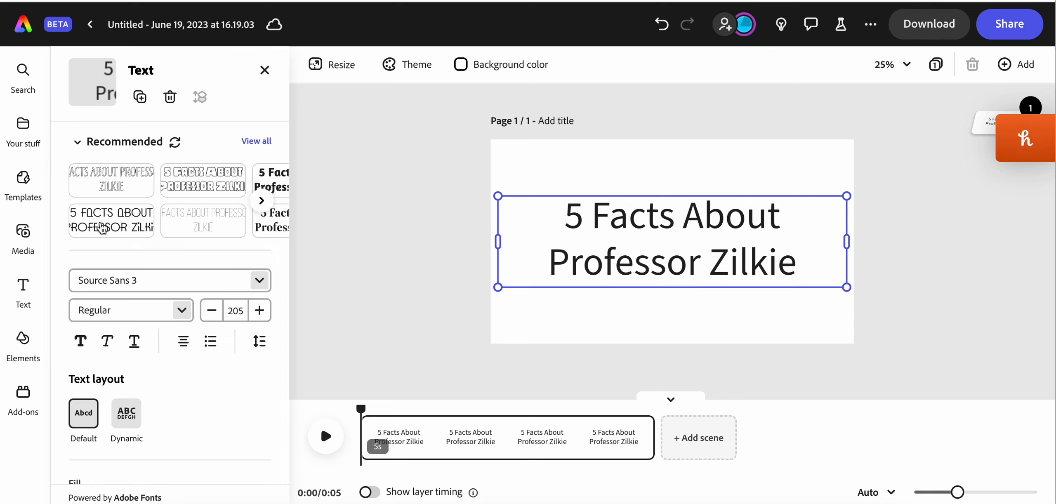
# Apply the recommended Patriot font to the title text and make it bold.
pyautogui.click(103, 228)
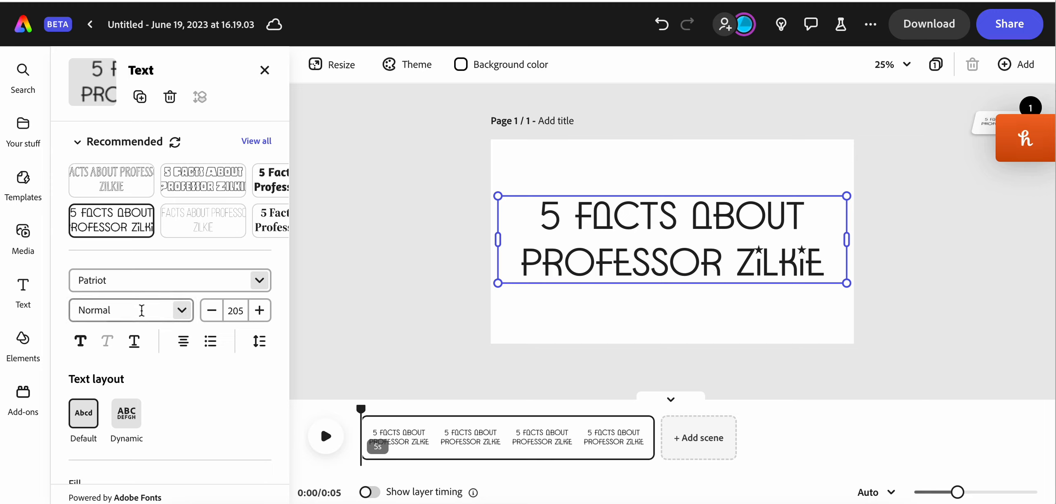
pyautogui.click(75, 349)
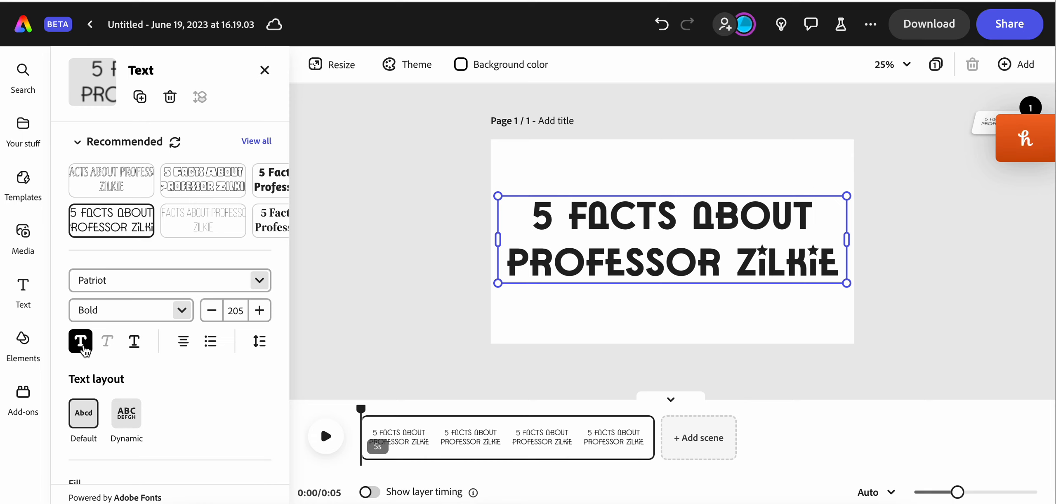
pyautogui.scroll(-8, 184, 417)
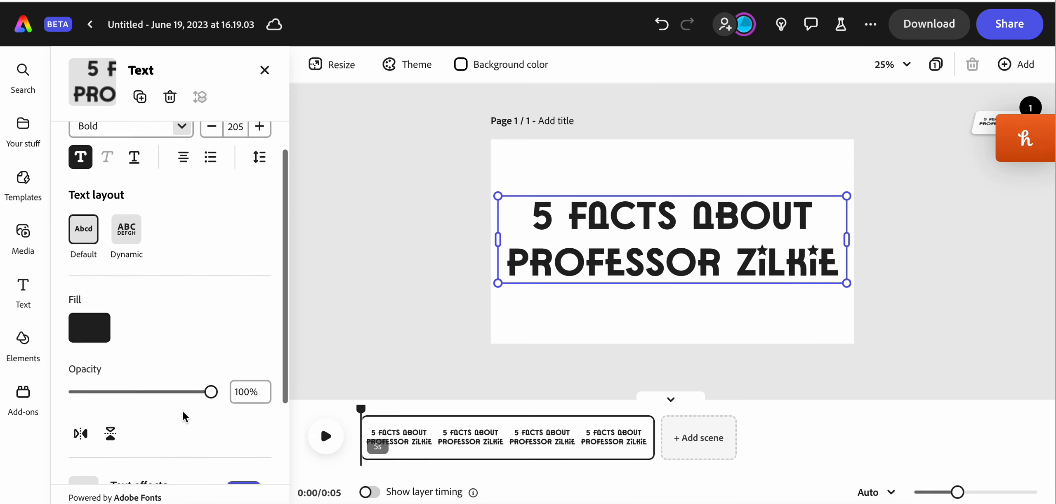
pyautogui.scroll(8, 184, 418)
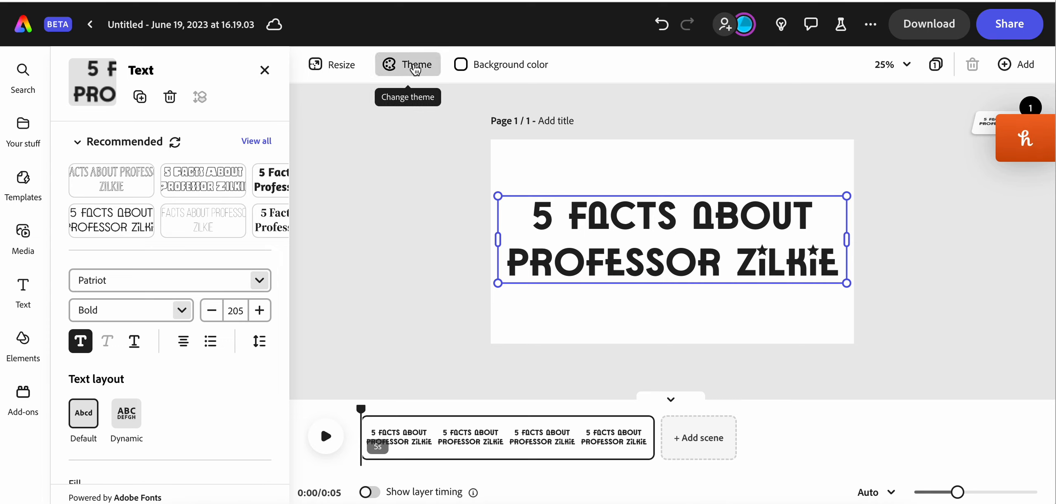
# Apply the Bold color theme with olive, teal, red, purple and orange to the page.
pyautogui.click(415, 68)
pyautogui.scroll(-10, 177, 245)
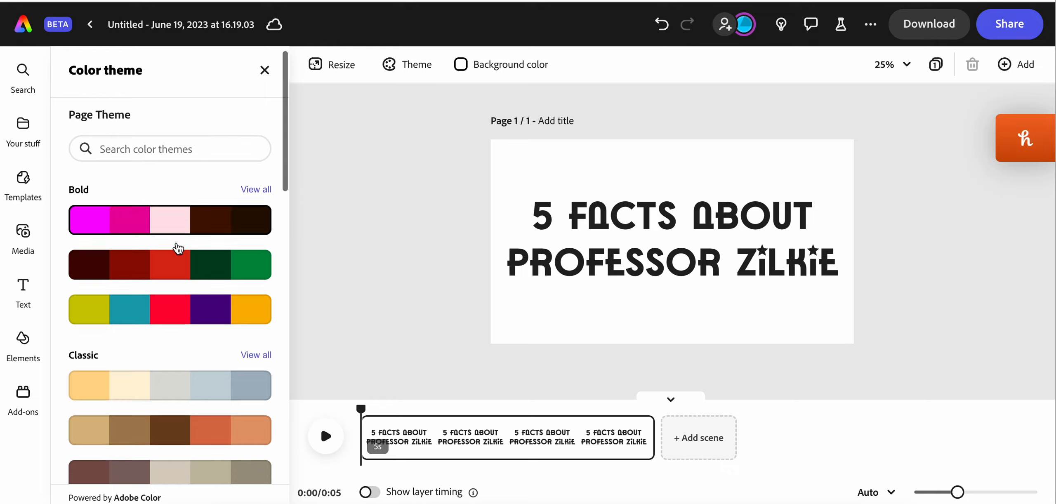
pyautogui.scroll(-10, 179, 248)
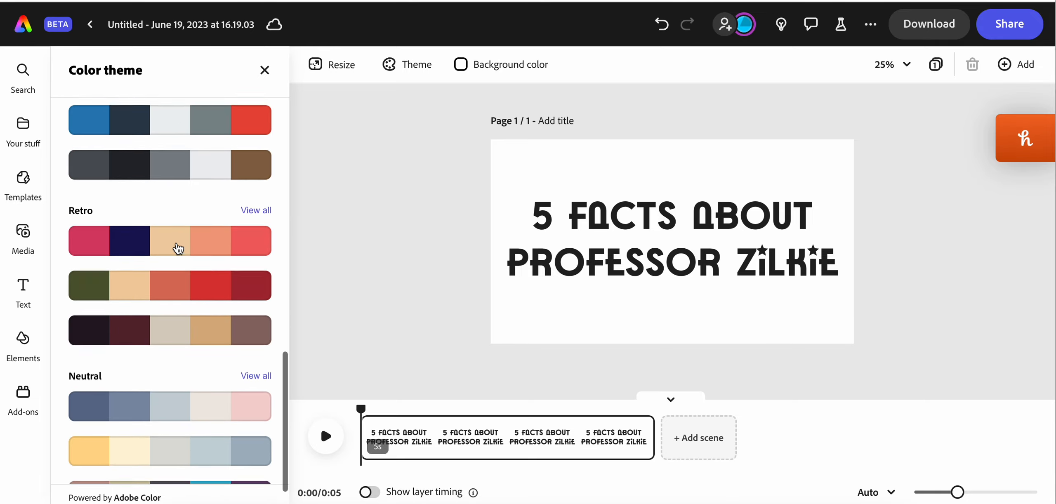
pyautogui.scroll(15, 178, 248)
pyautogui.click(492, 68)
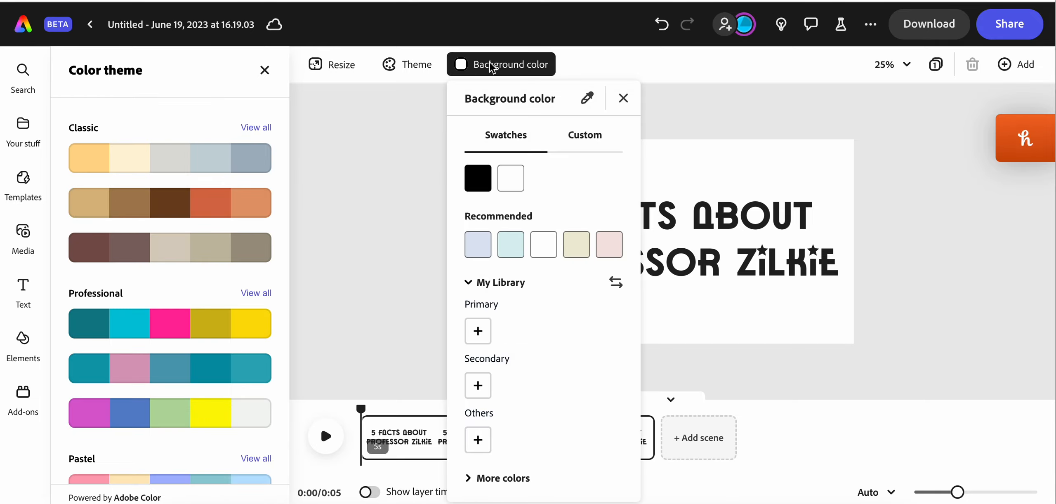
pyautogui.click(158, 128)
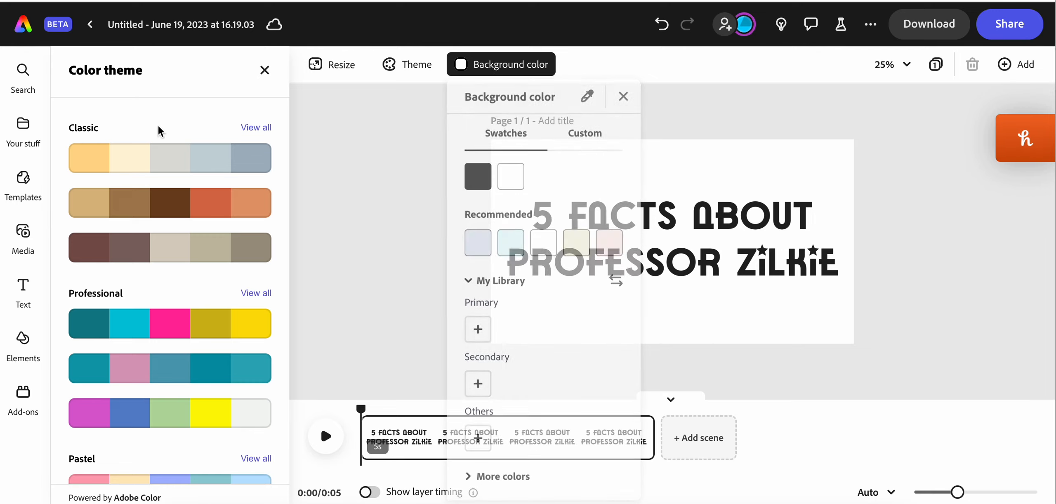
pyautogui.scroll(-1, 252, 313)
pyautogui.scroll(4, 188, 247)
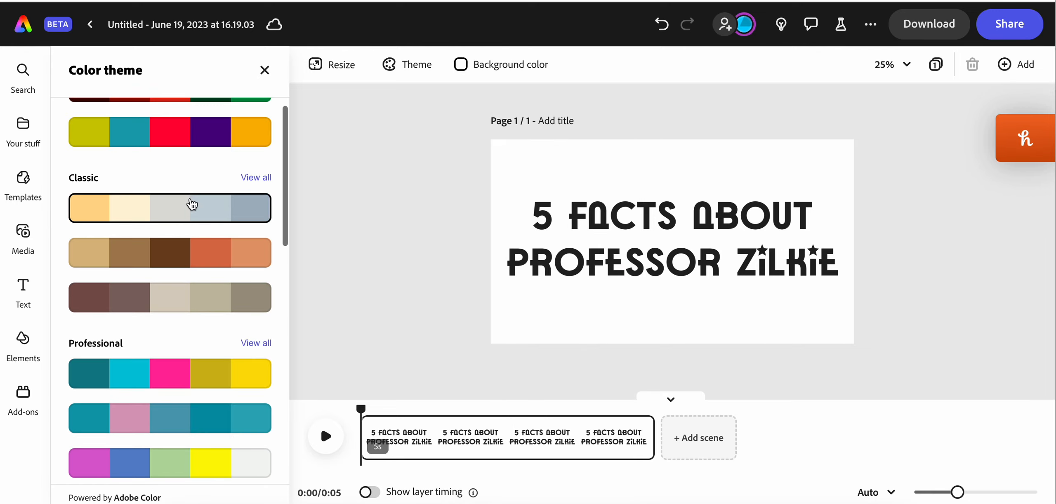
pyautogui.click(154, 205)
pyautogui.scroll(1, 154, 219)
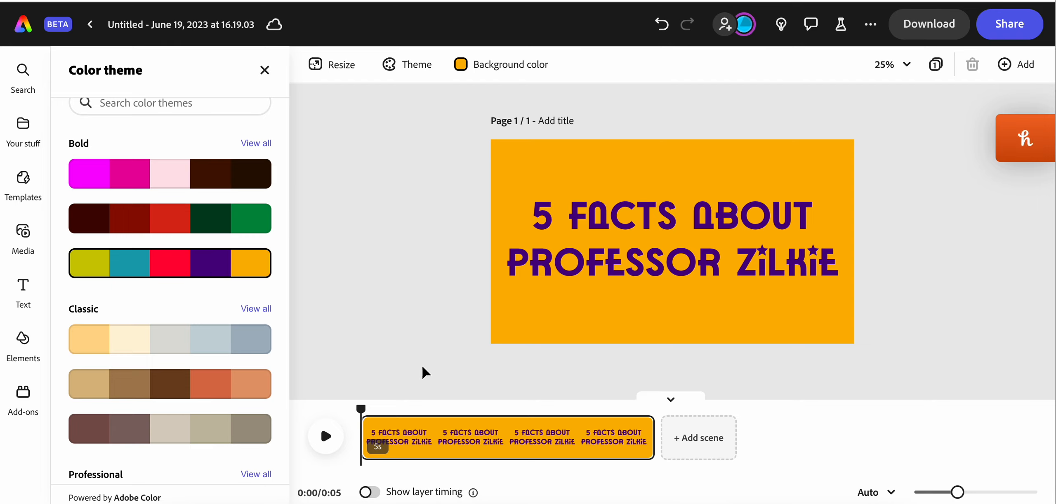
# Add a second scene and place a text with the professor's full name on it.
pyautogui.click(405, 442)
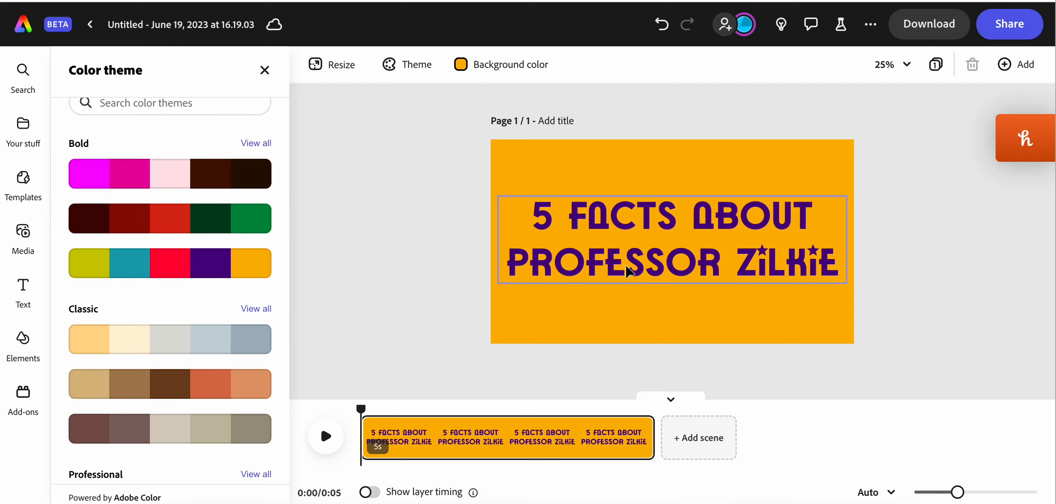
pyautogui.click(700, 438)
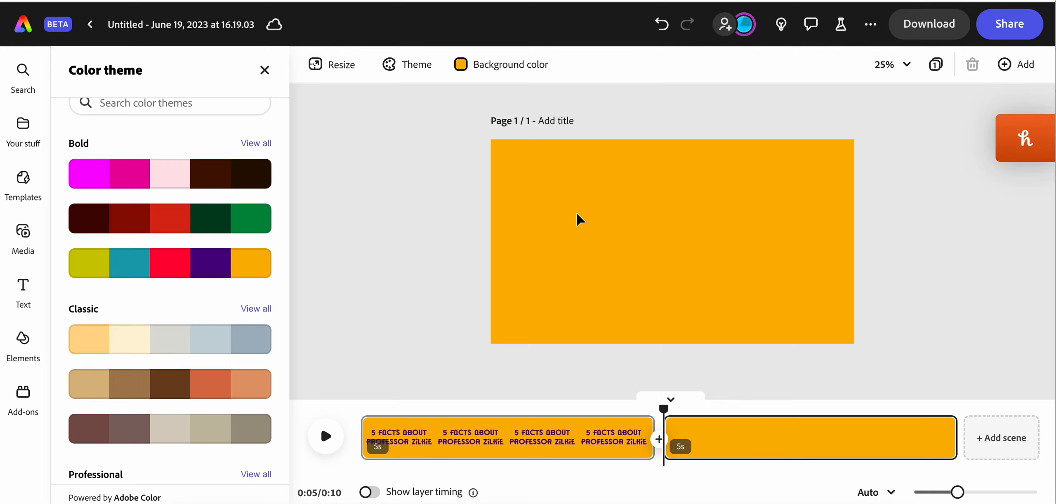
pyautogui.click(25, 294)
pyautogui.click(151, 122)
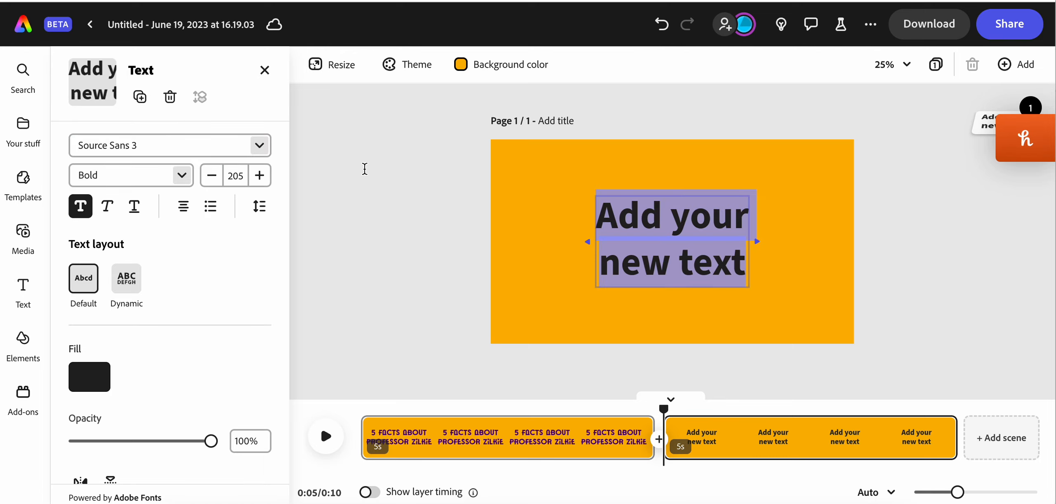
pyautogui.write('Ma')
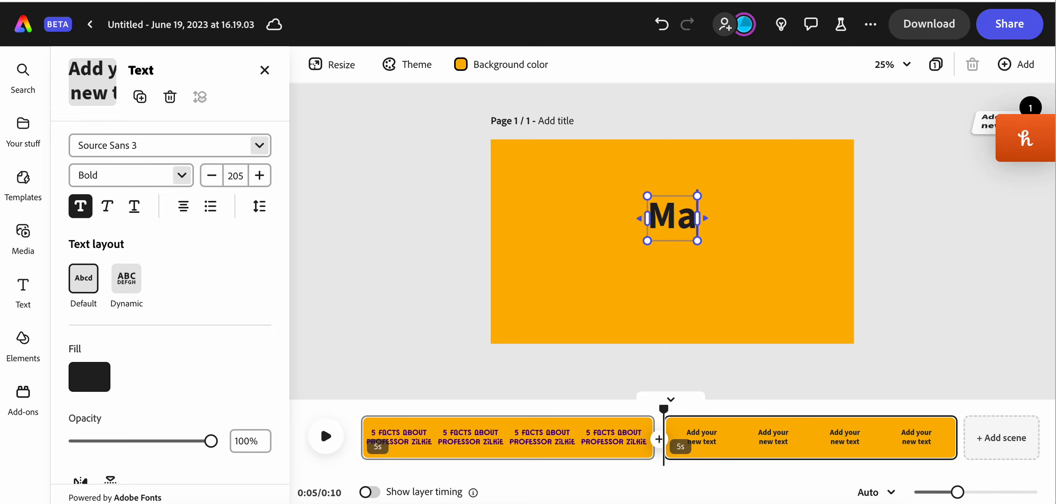
pyautogui.write('ry Teres')
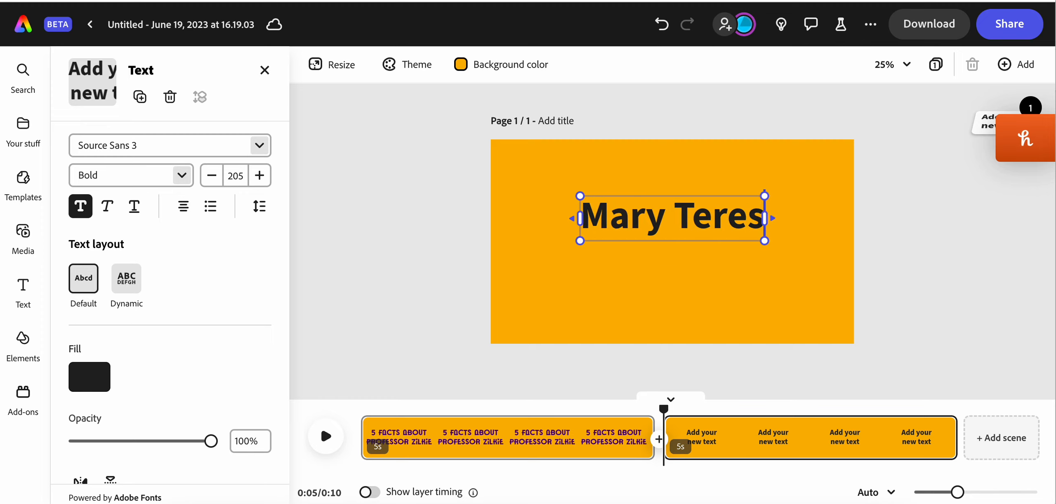
pyautogui.write('a Zilkie')
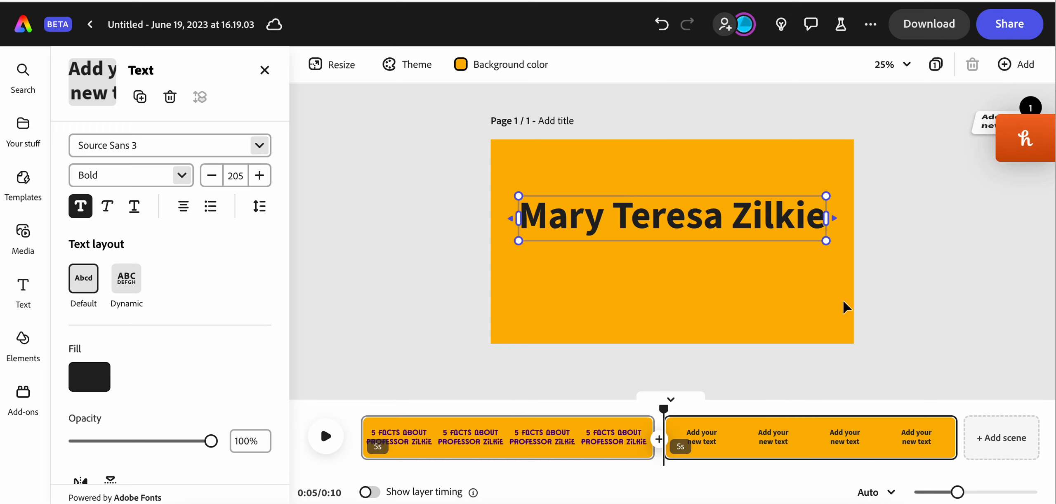
pyautogui.press('Escape')
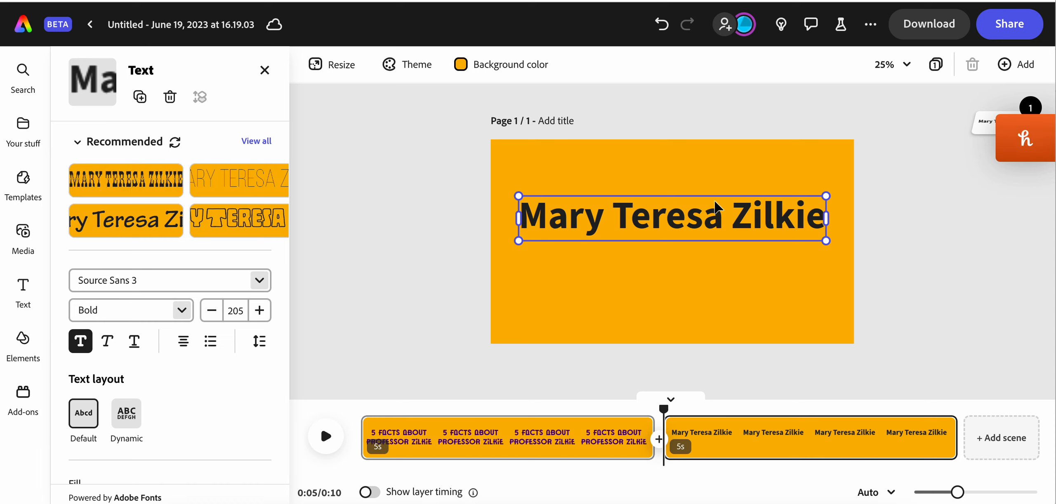
pyautogui.click(881, 260)
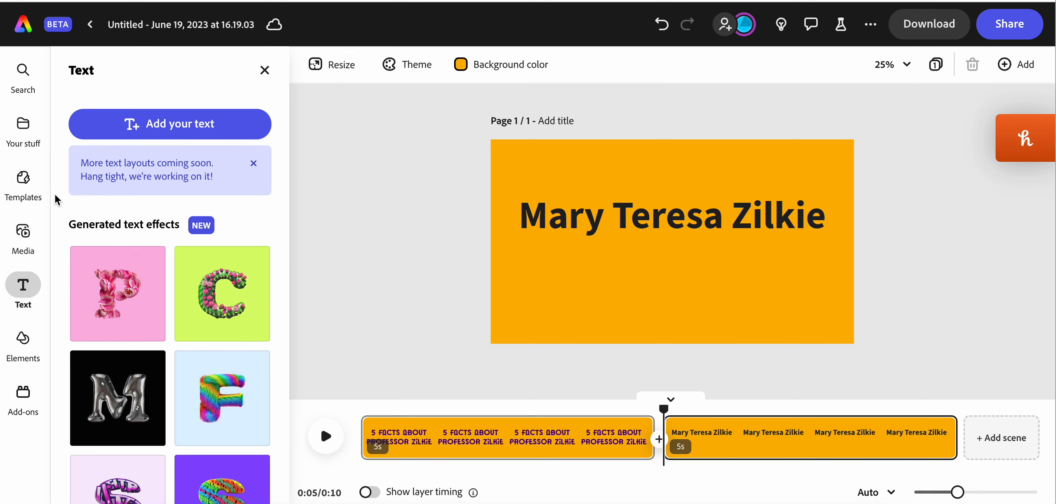
# Search the stock photos for "saint", insert the nun in the black habit, and place her in the scene's lower-left corner below the name.
pyautogui.click(23, 234)
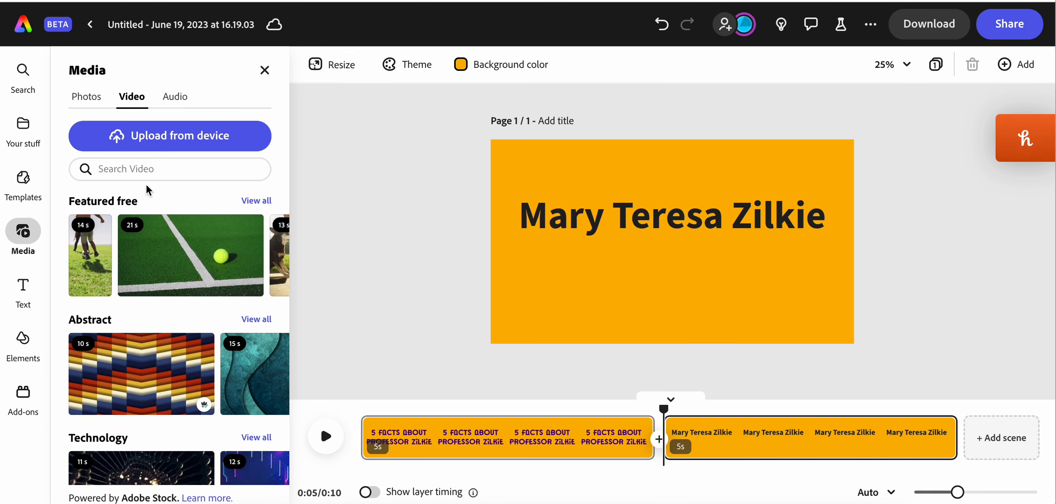
pyautogui.click(87, 99)
pyautogui.click(123, 225)
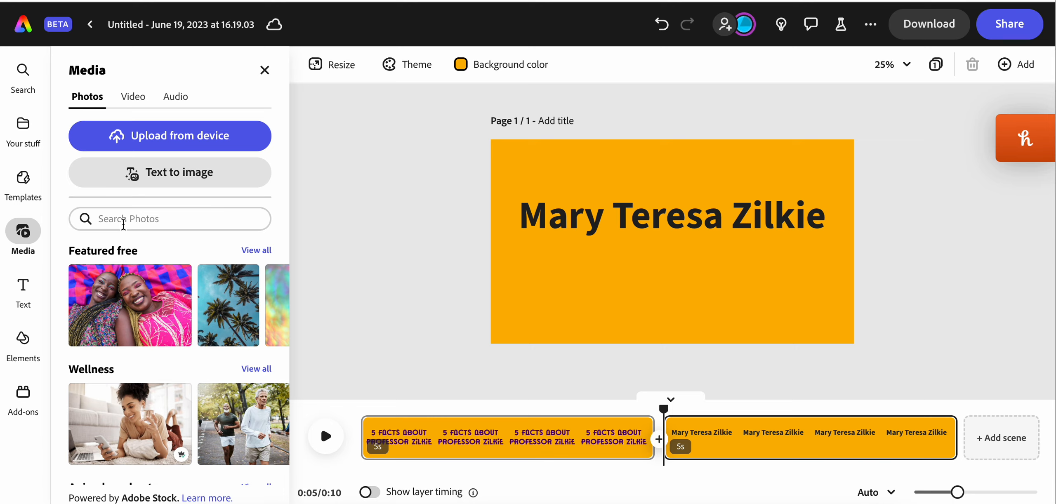
pyautogui.write('saint')
pyautogui.press('Return')
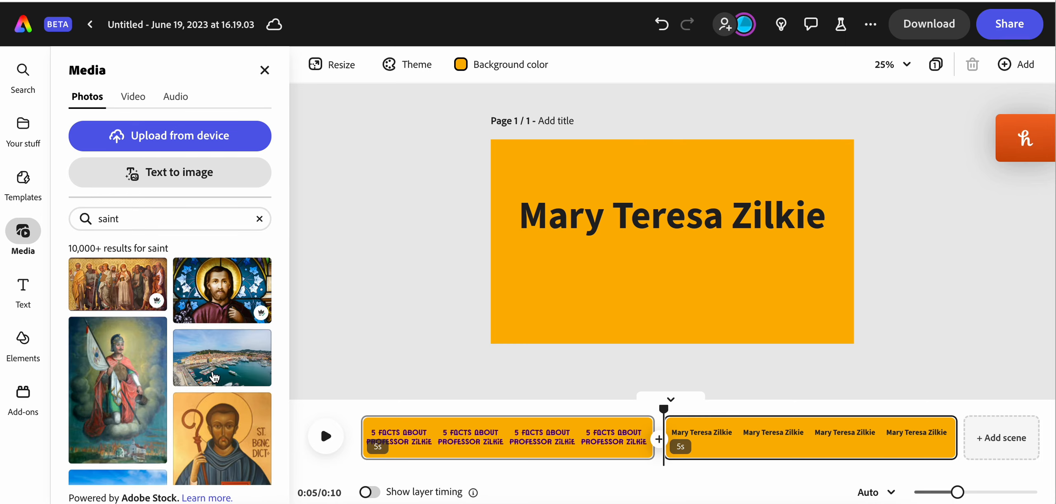
pyautogui.scroll(-10, 214, 376)
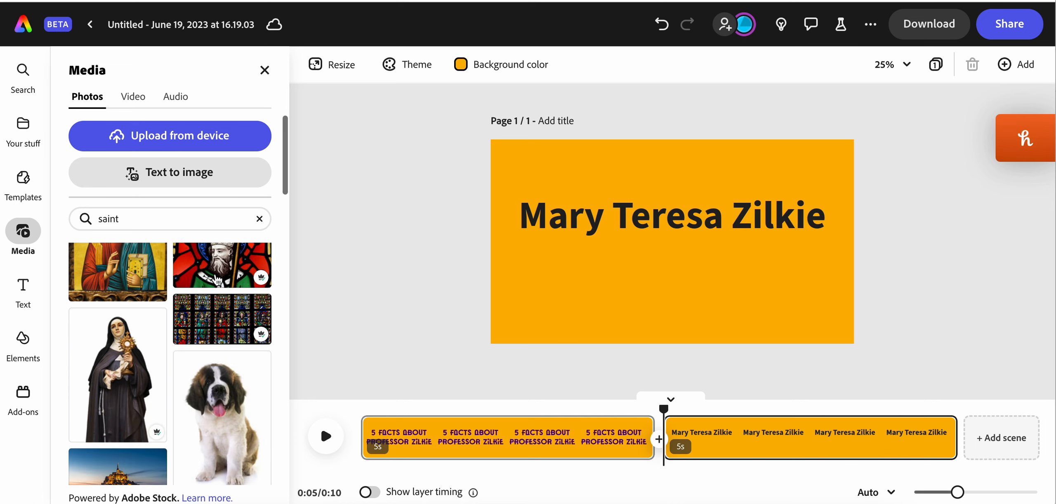
pyautogui.click(119, 374)
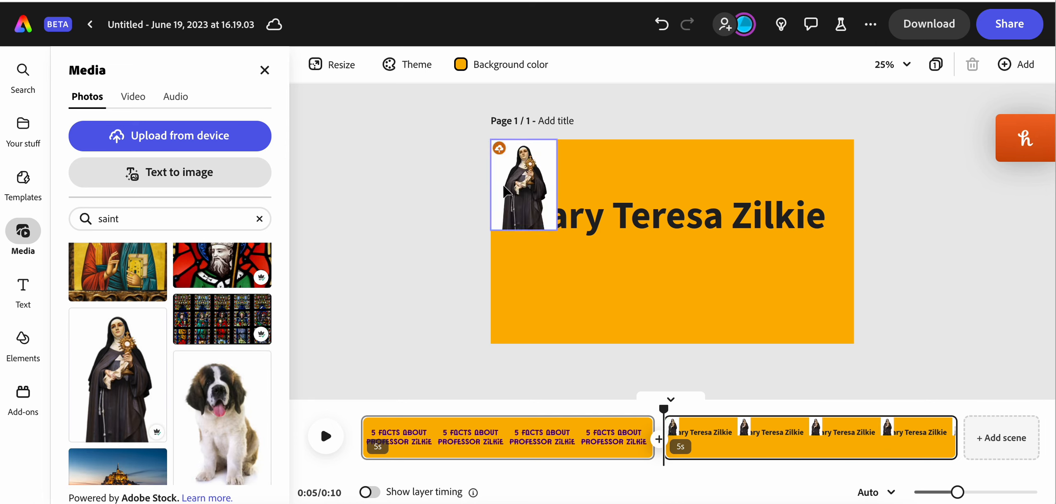
pyautogui.moveTo(522, 182); pyautogui.dragTo(533, 287)
pyautogui.click(947, 243)
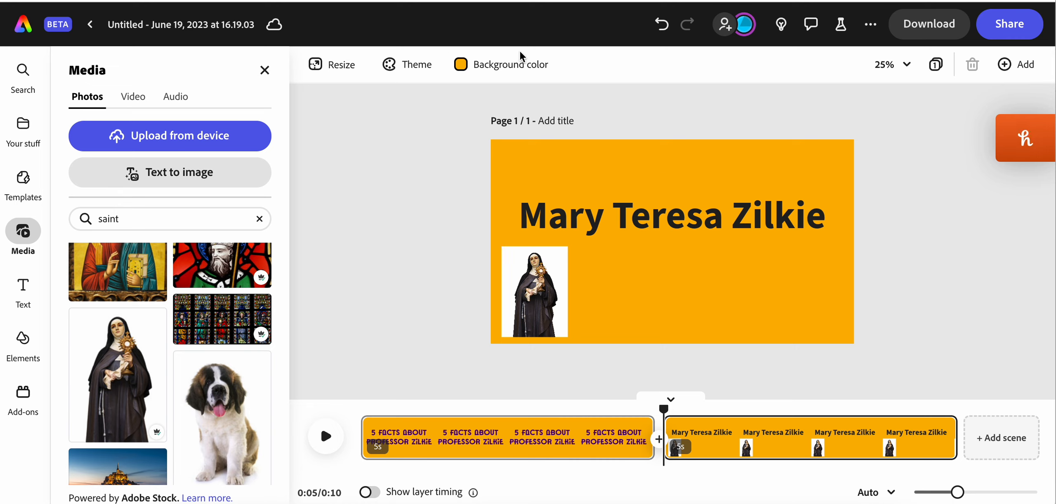
# Set the name scene's background color to the theme's teal.
pyautogui.click(511, 62)
pyautogui.click(513, 247)
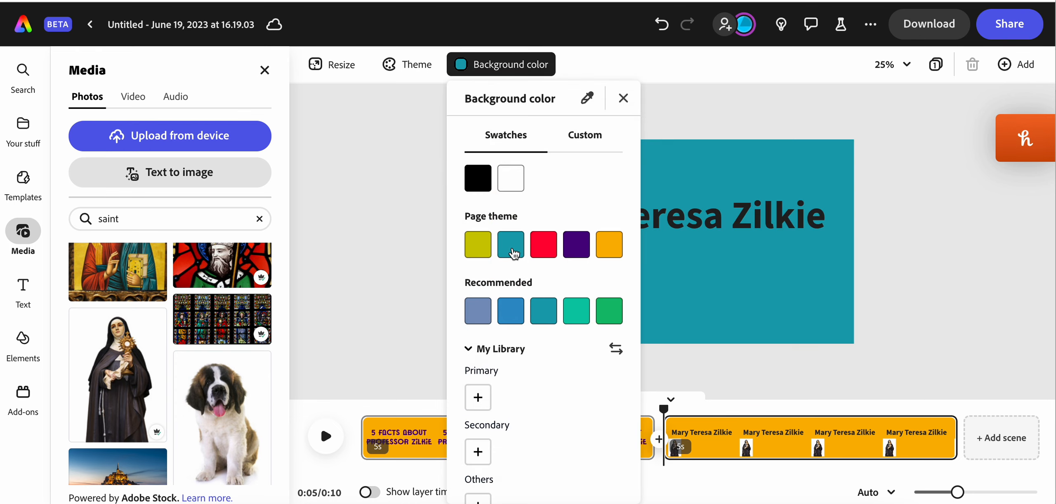
pyautogui.click(985, 260)
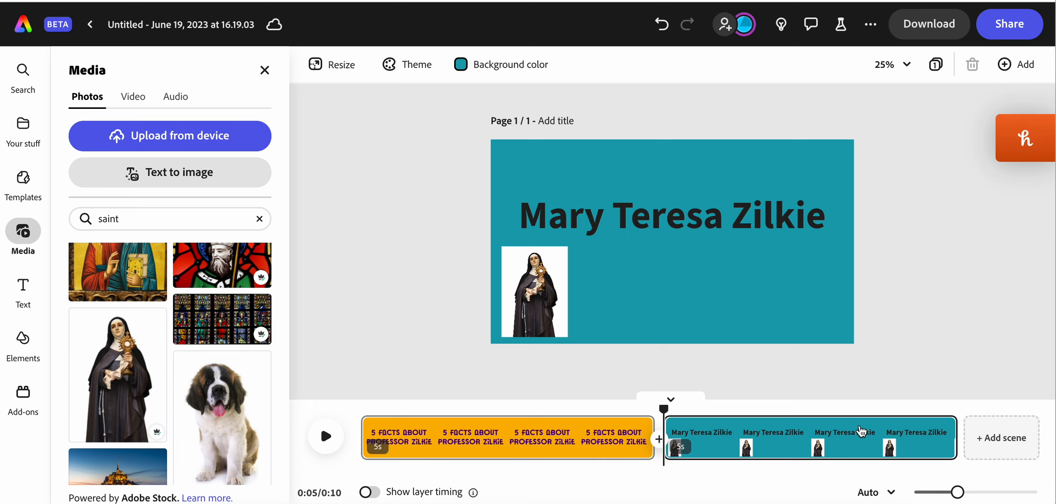
# Add a third scene and place a text reading "Fact # 1" on it.
pyautogui.click(972, 453)
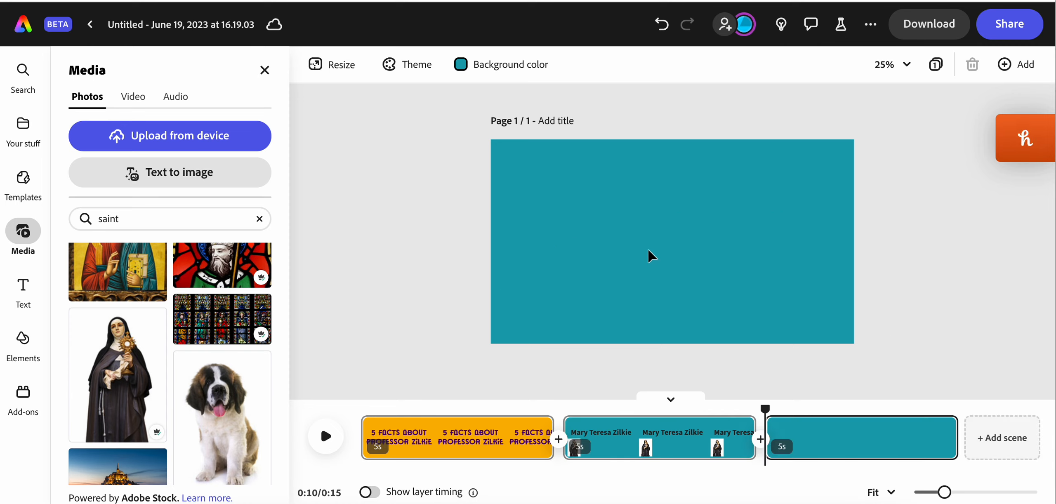
pyautogui.click(23, 284)
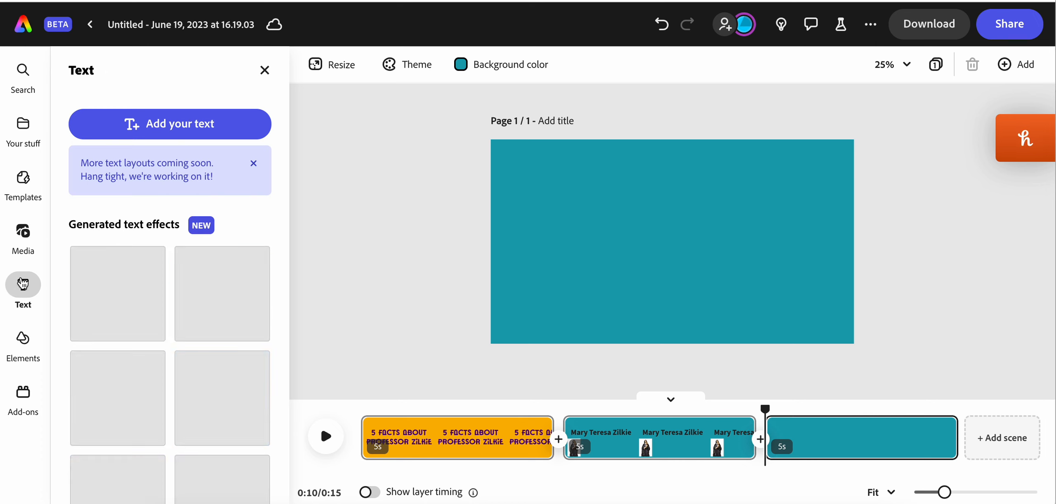
pyautogui.click(135, 123)
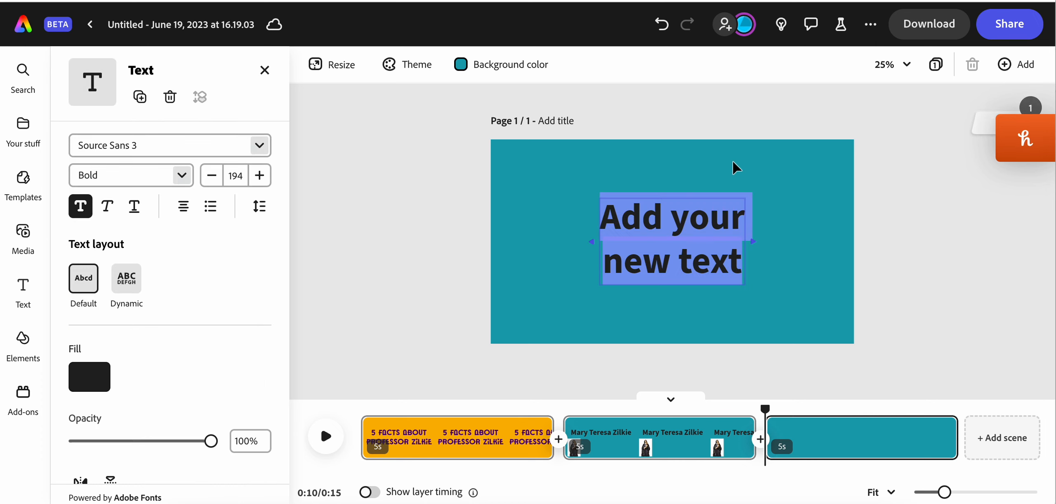
pyautogui.write('Fact')
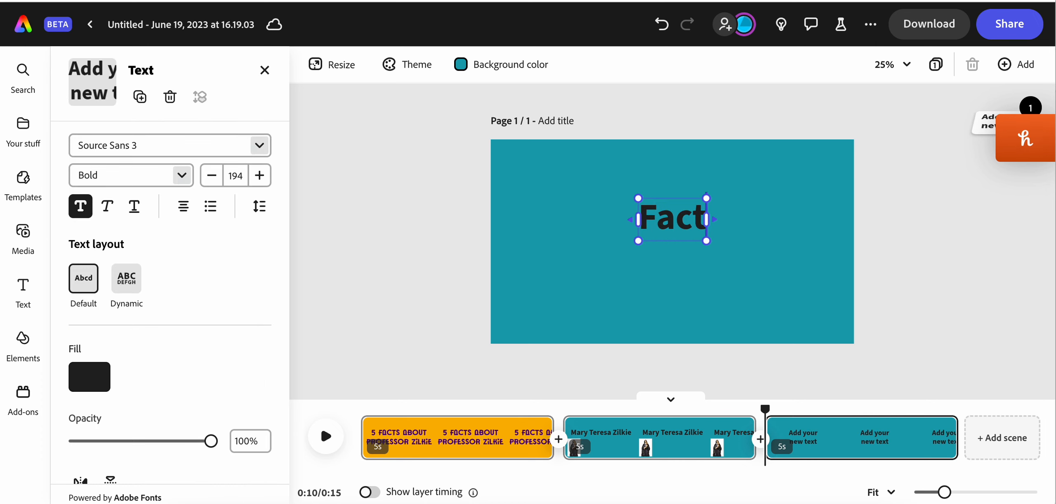
pyautogui.hotkey('shift', '3')
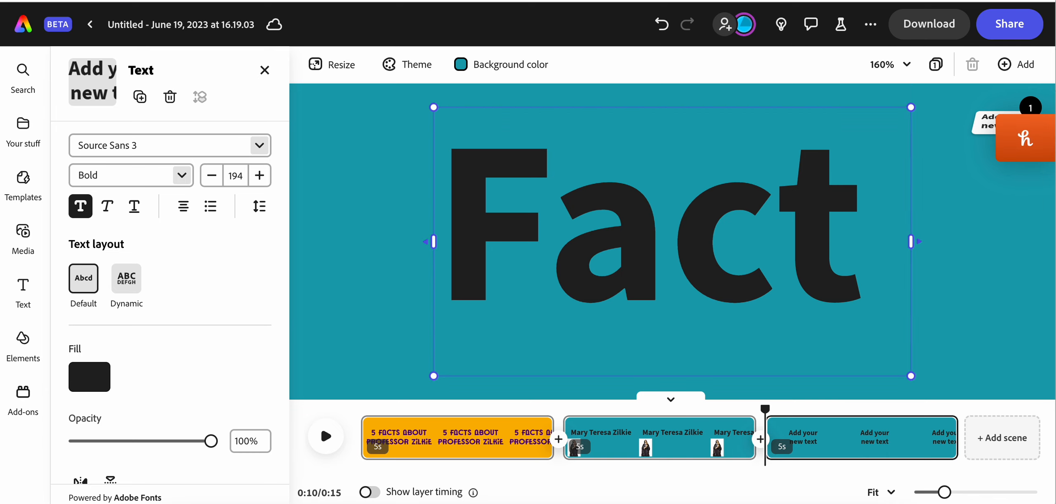
pyautogui.scroll(-5, 725, 178)
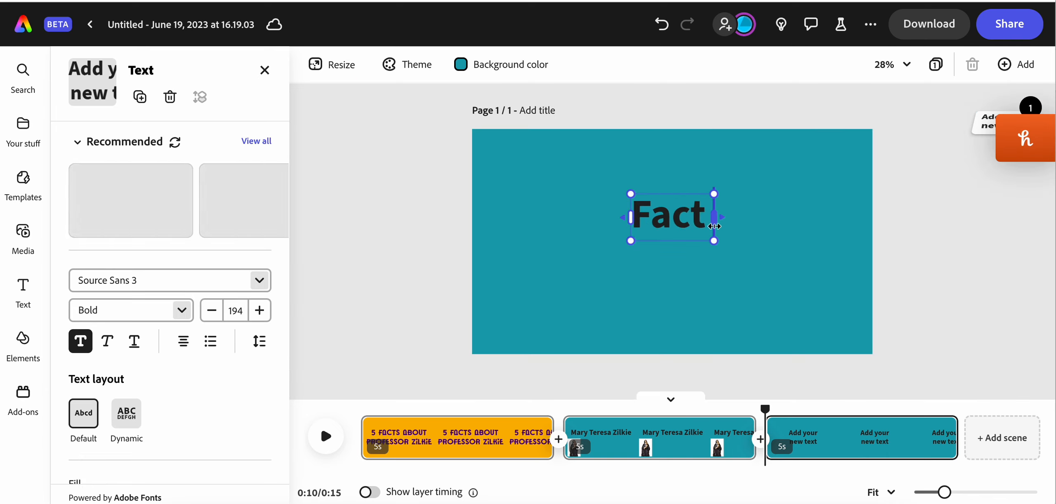
pyautogui.click(706, 226)
pyautogui.write('# 1')
# Add "I have a cat named Emerson" two lines below the fact heading and center the text block on the scene.
pyautogui.press('Return')
pyautogui.press('Return')
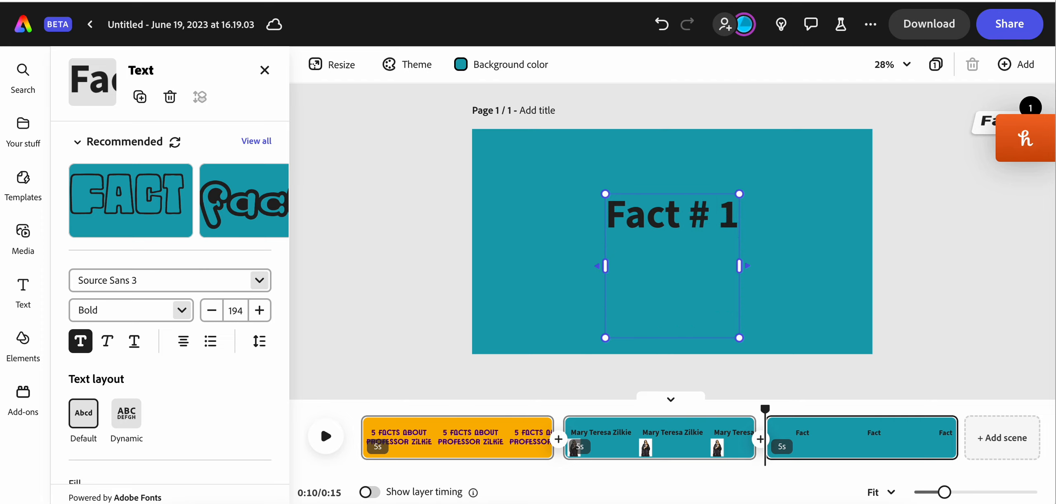
pyautogui.write('I h')
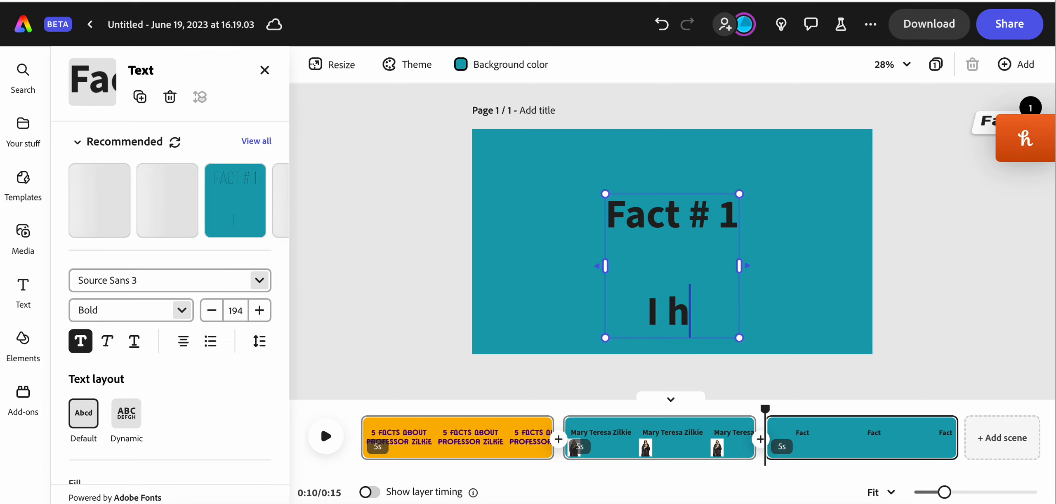
pyautogui.write('ave a cat named')
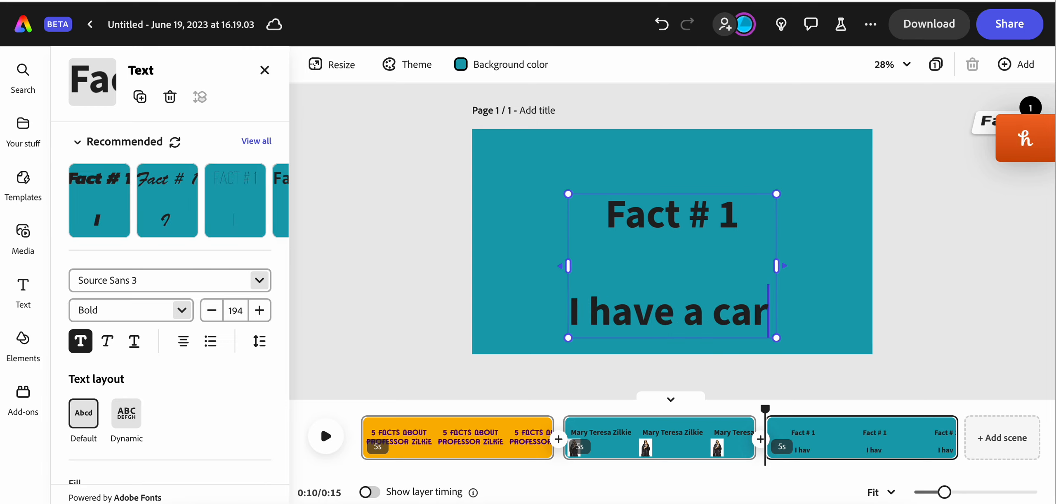
pyautogui.write(' Emerson')
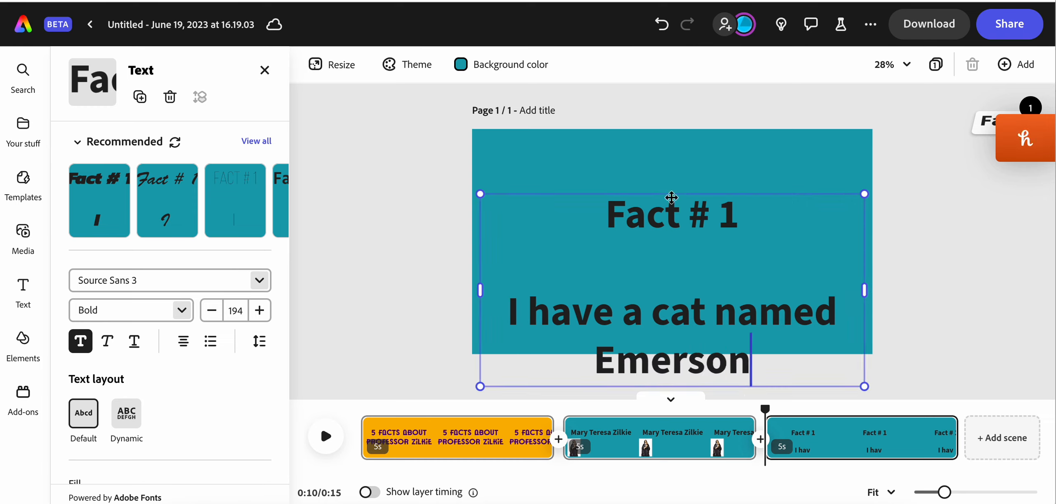
pyautogui.moveTo(671, 199); pyautogui.dragTo(670, 150)
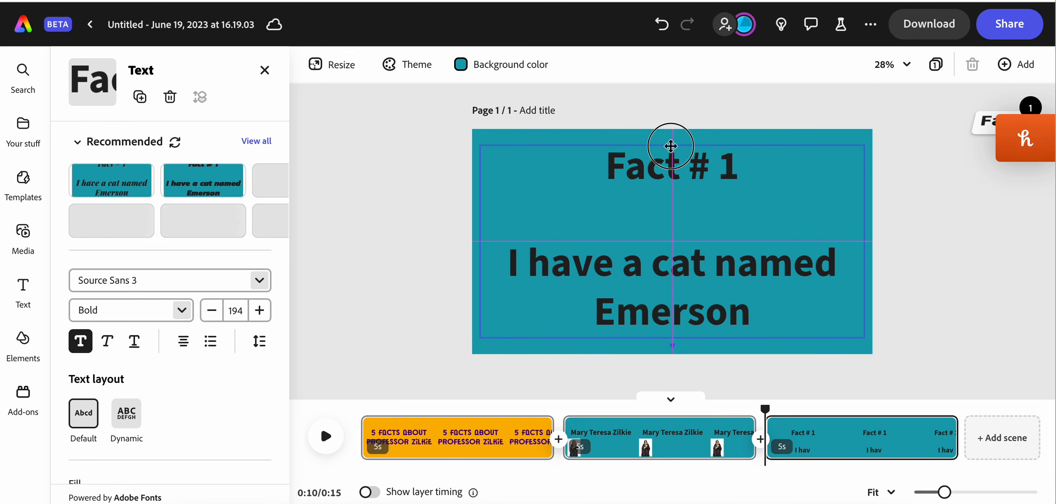
pyautogui.click(960, 258)
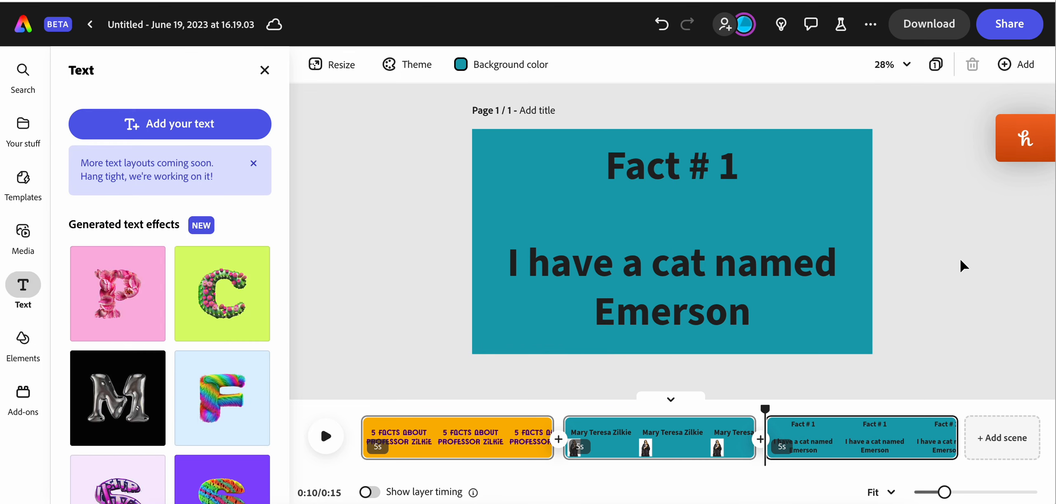
# Try the theme's orange as the background color of the Fact # 1 scene.
pyautogui.click(488, 66)
pyautogui.click(604, 258)
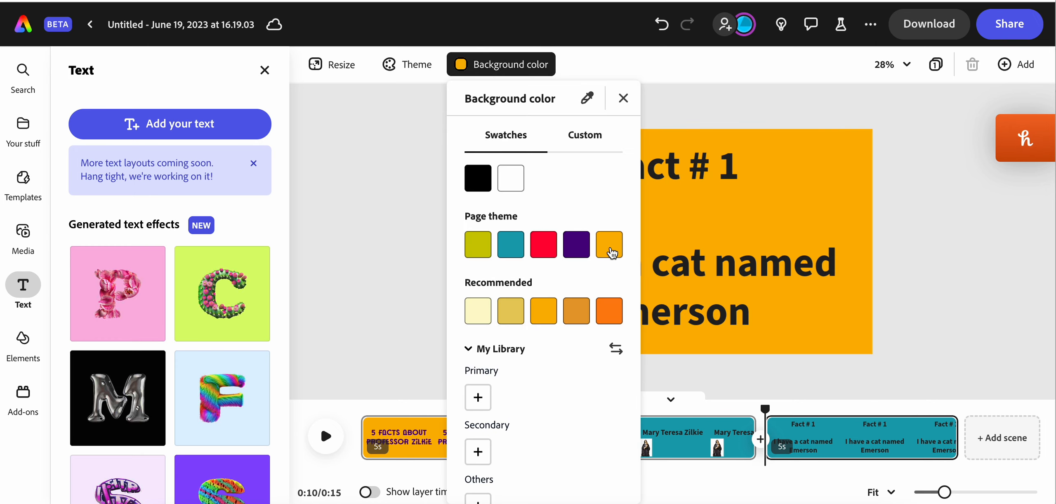
pyautogui.press('Escape')
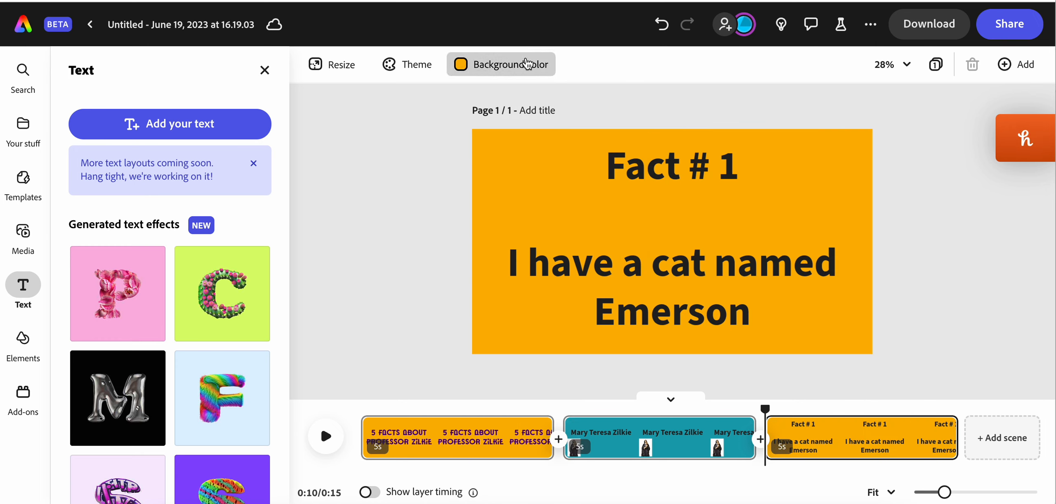
# Set the Fact # 1 scene's background color to the theme's olive.
pyautogui.click(501, 64)
pyautogui.click(476, 244)
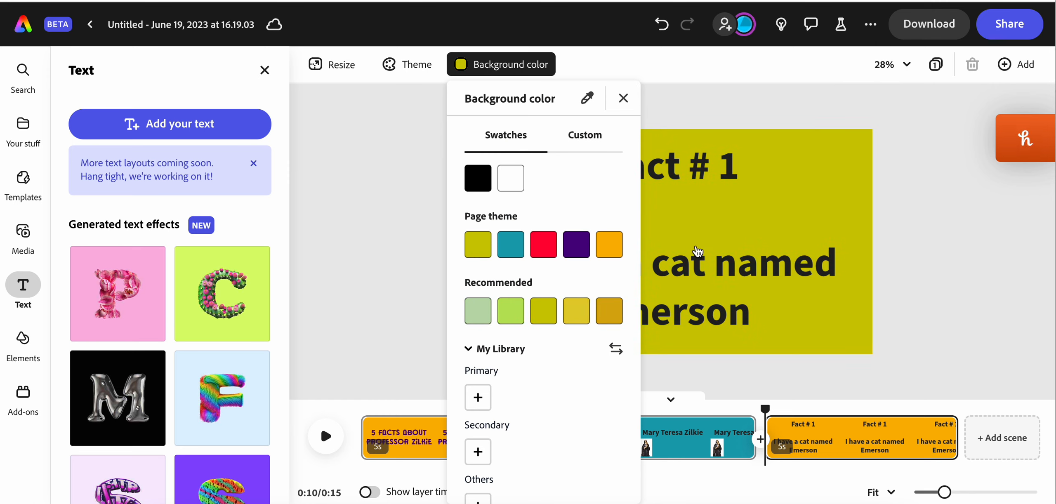
pyautogui.click(957, 278)
pyautogui.click(359, 237)
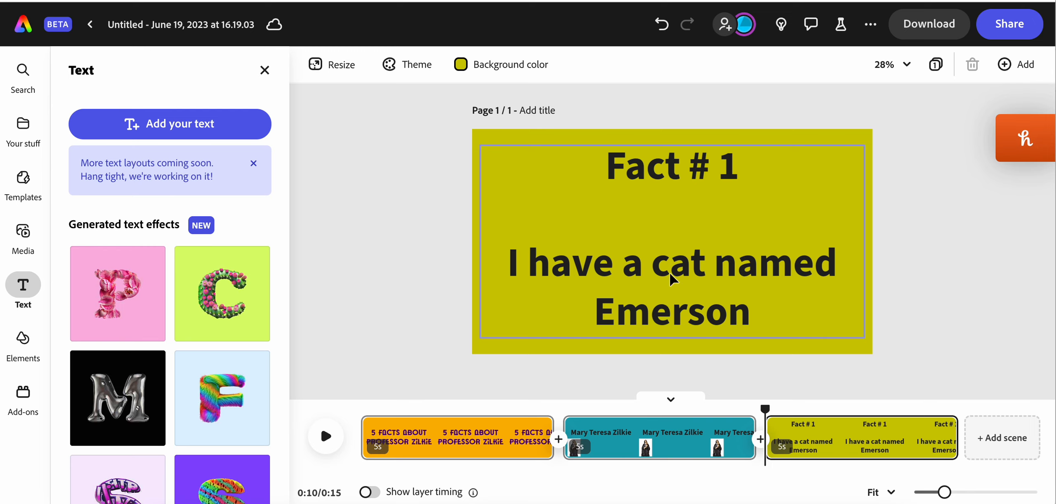
# Narrow the fact text box to the right side of the scene and reduce its font size to 158.
pyautogui.click(656, 206)
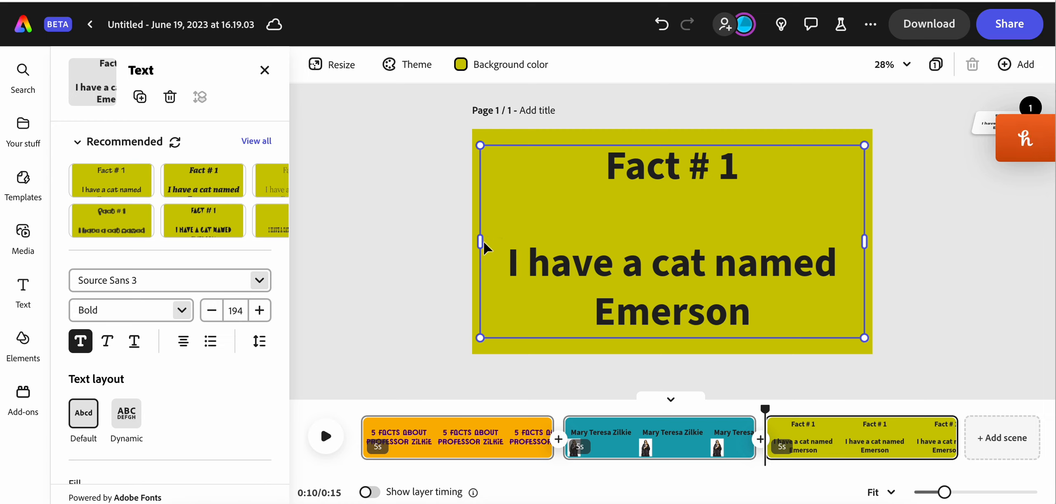
pyautogui.moveTo(482, 241); pyautogui.dragTo(701, 223)
pyautogui.doubleClick(759, 171)
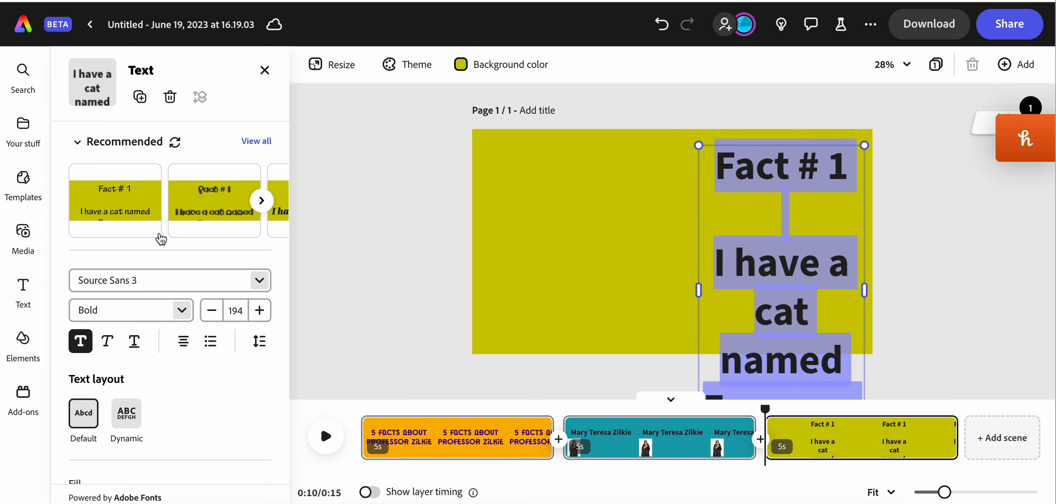
pyautogui.click(216, 310)
pyautogui.click(217, 311)
pyautogui.click(217, 312)
pyautogui.click(219, 312)
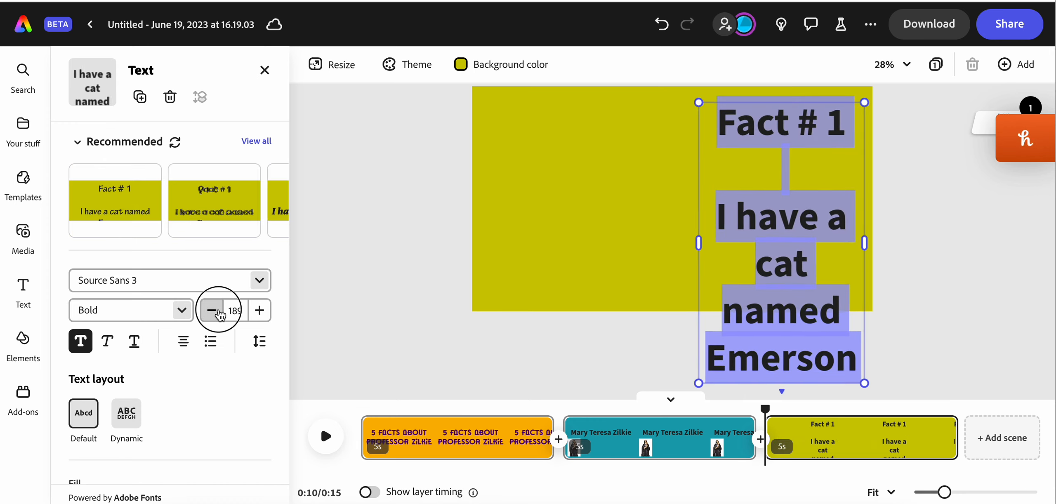
pyautogui.click(220, 312)
pyautogui.click(219, 312)
pyautogui.click(220, 312)
pyautogui.click(220, 313)
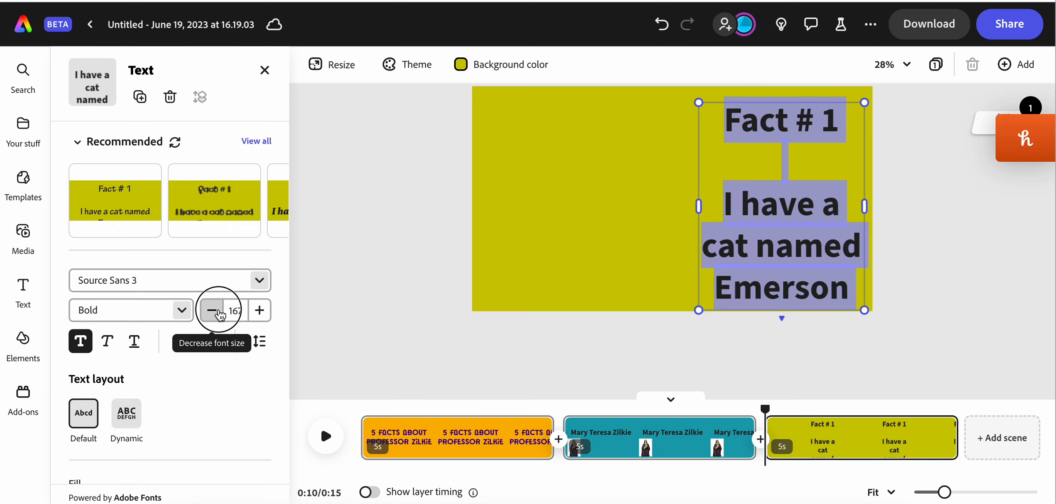
pyautogui.click(220, 314)
pyautogui.click(220, 313)
pyautogui.click(220, 313)
pyautogui.click(221, 314)
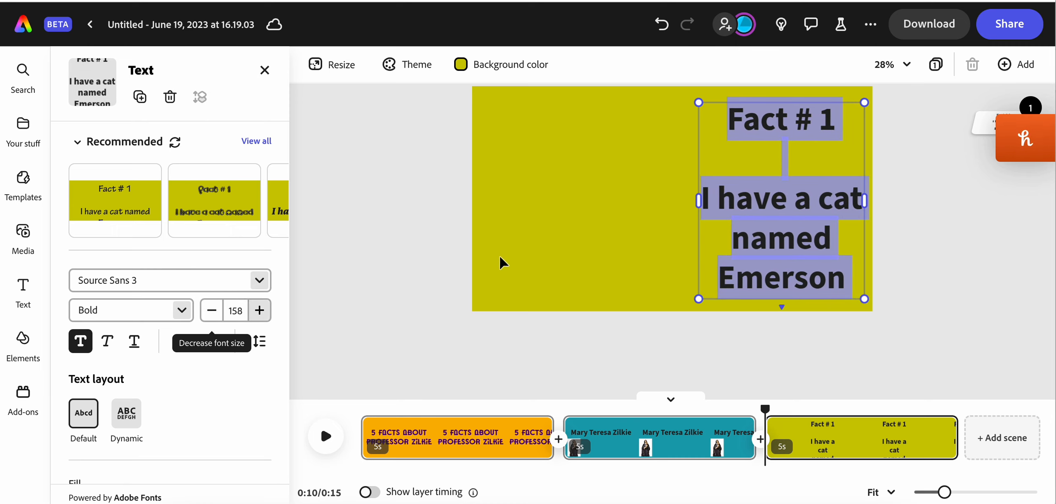
pyautogui.press('Escape')
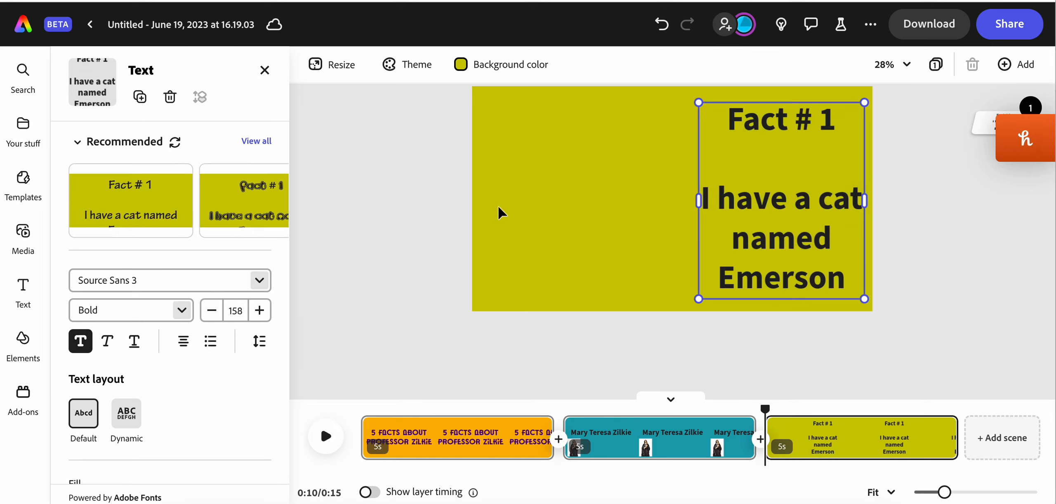
pyautogui.click(928, 235)
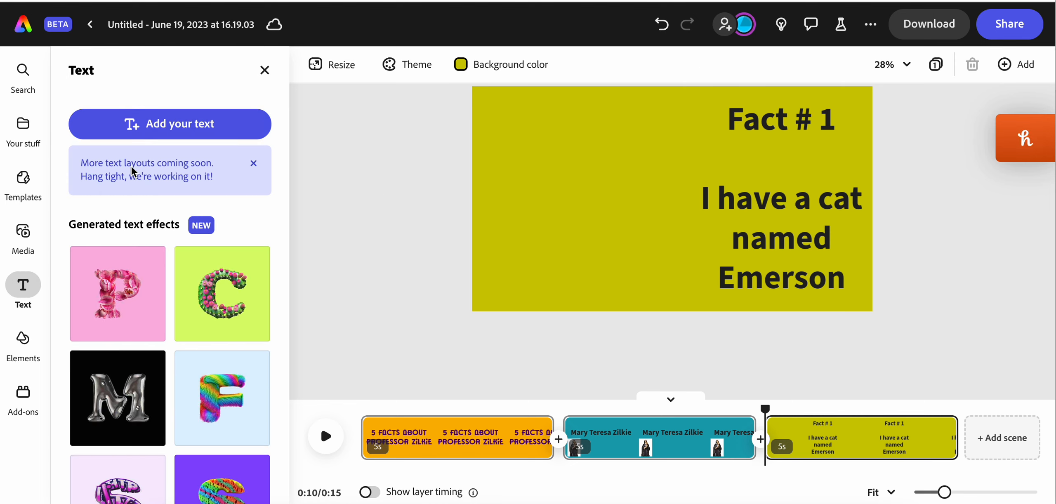
# Search the stock photos for "siamese cat" and insert the photo of the cat lying on a cat tree.
pyautogui.click(29, 259)
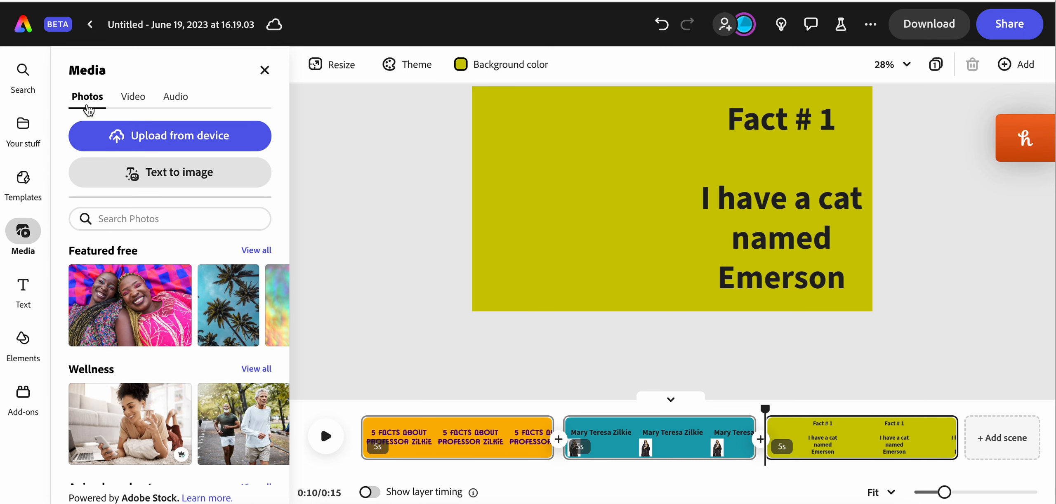
pyautogui.click(108, 219)
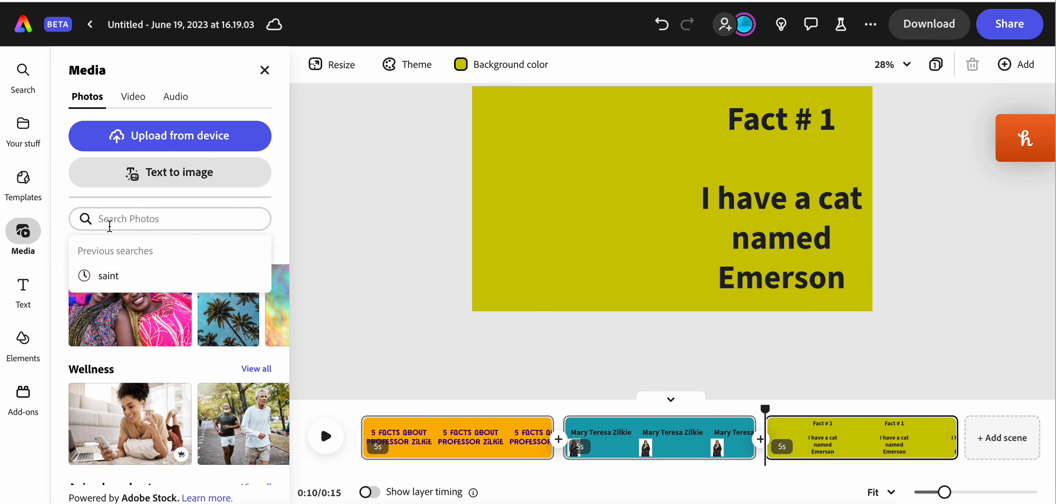
pyautogui.write('sia')
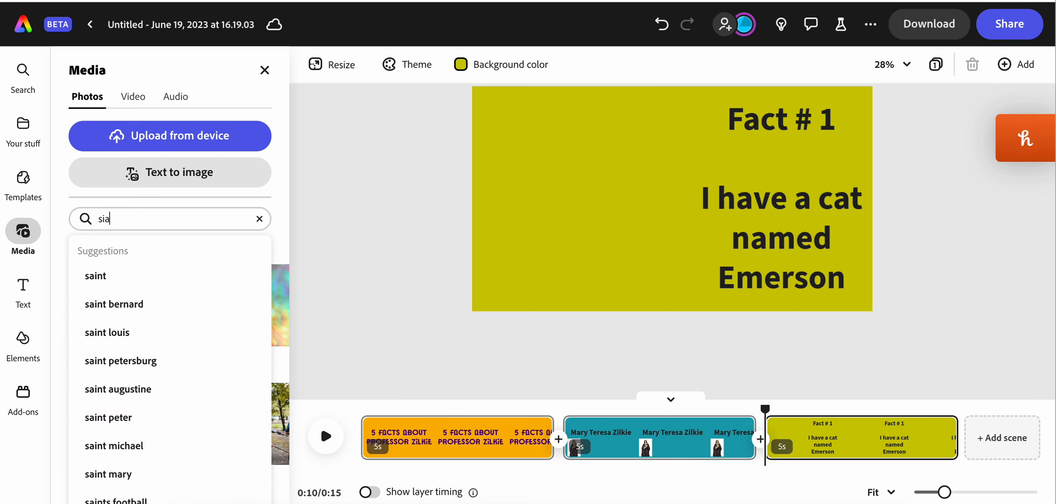
pyautogui.write('mese cat')
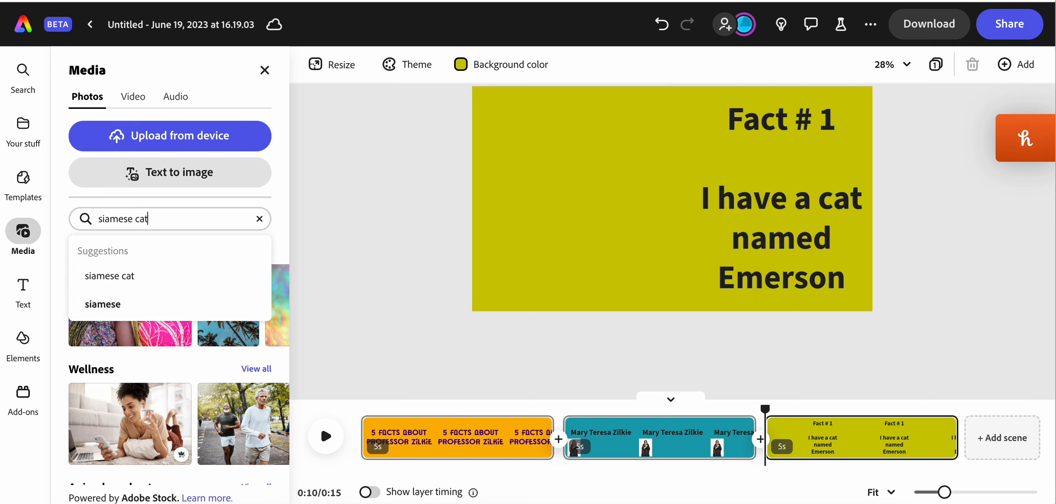
pyautogui.press('Return')
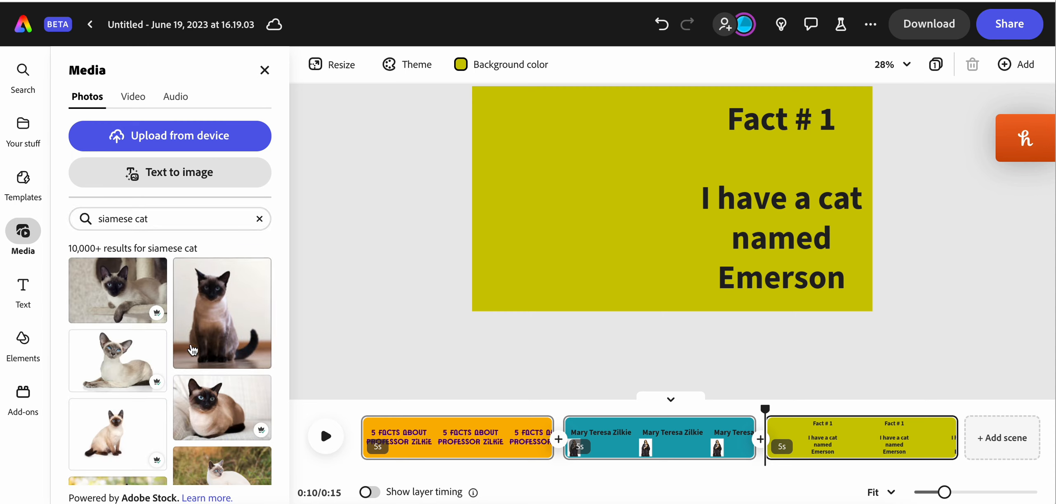
pyautogui.click(122, 293)
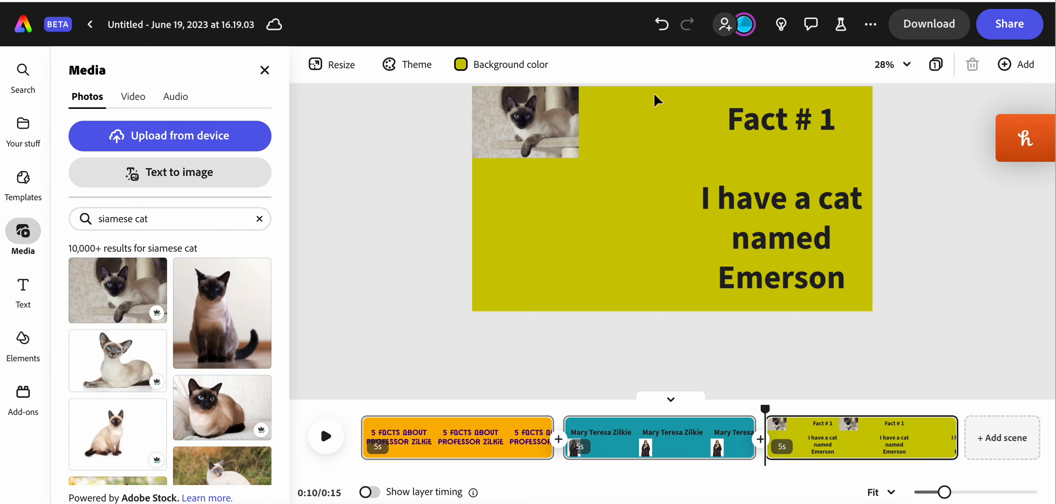
# Enlarge the cat photo to fill the space beside the fact text and move it down to center it vertically.
pyautogui.click(534, 132)
pyautogui.moveTo(579, 158); pyautogui.dragTo(693, 237)
pyautogui.moveTo(660, 202); pyautogui.dragTo(660, 232)
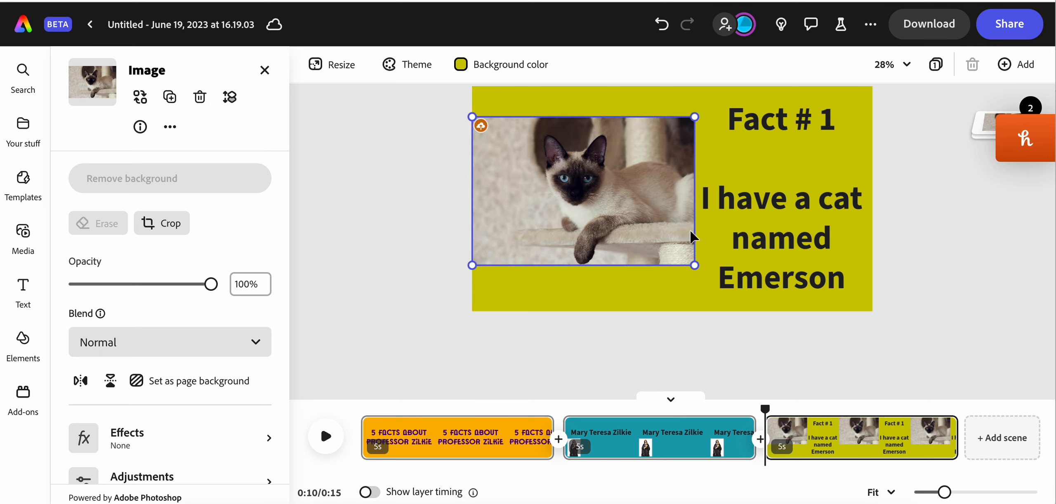
pyautogui.click(1003, 258)
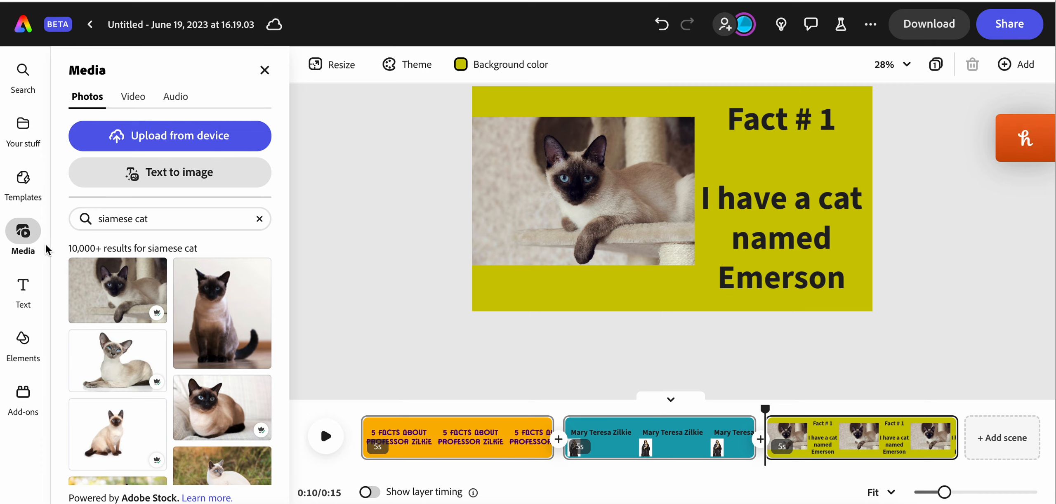
# Show the audio media options and set the playhead to the very start of the title scene.
pyautogui.click(14, 230)
pyautogui.click(31, 232)
pyautogui.click(177, 98)
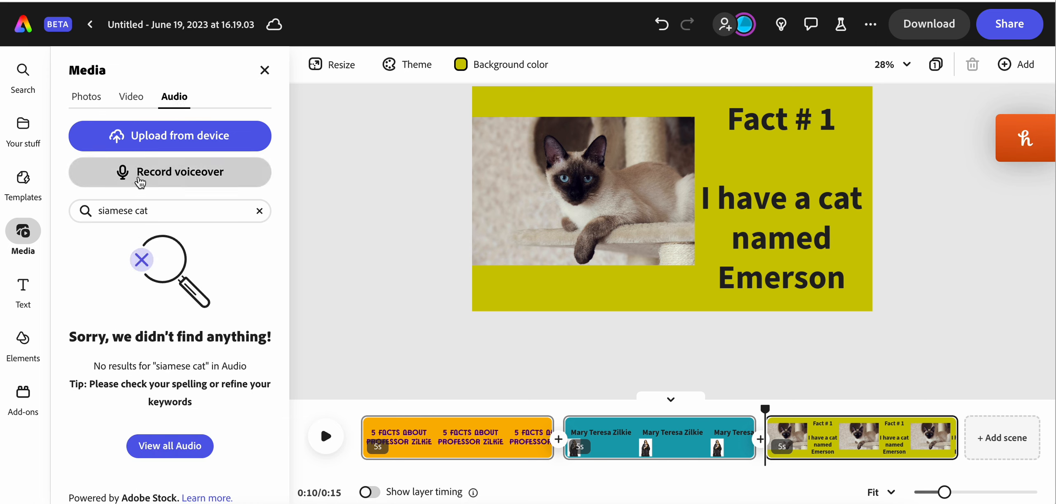
pyautogui.click(418, 431)
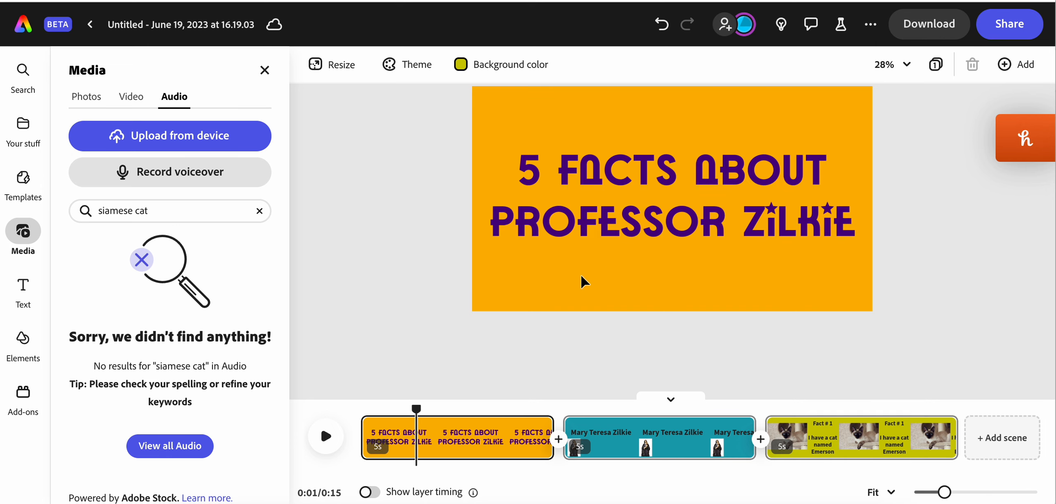
pyautogui.scroll(2, 632, 253)
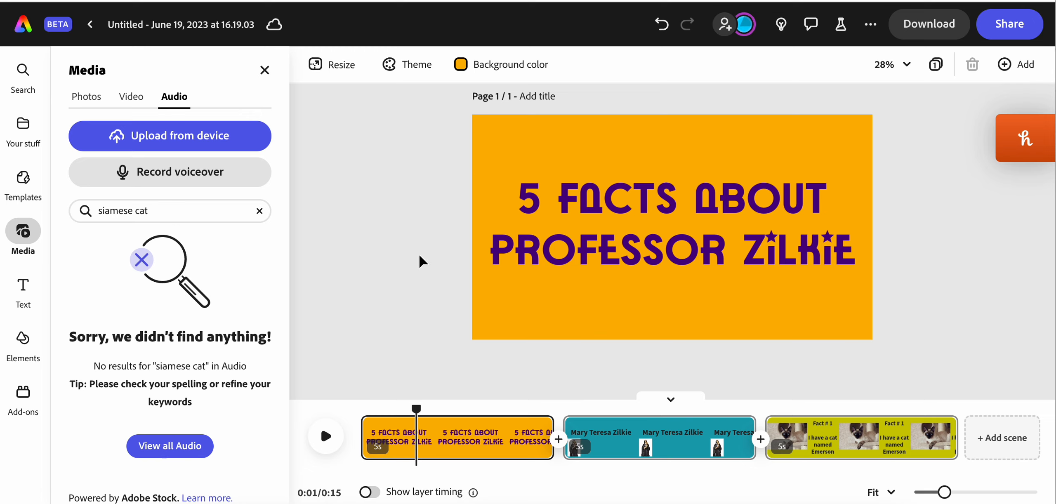
pyautogui.click(417, 411)
pyautogui.moveTo(417, 411); pyautogui.dragTo(280, 425)
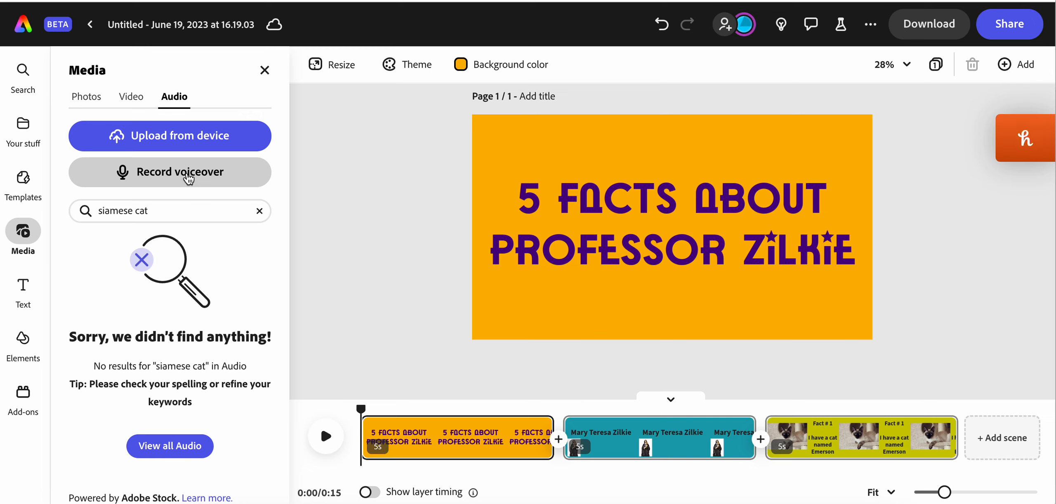
# Record a voiceover of about 5.5 seconds from the start of the title scene using the default microphone.
pyautogui.click(140, 177)
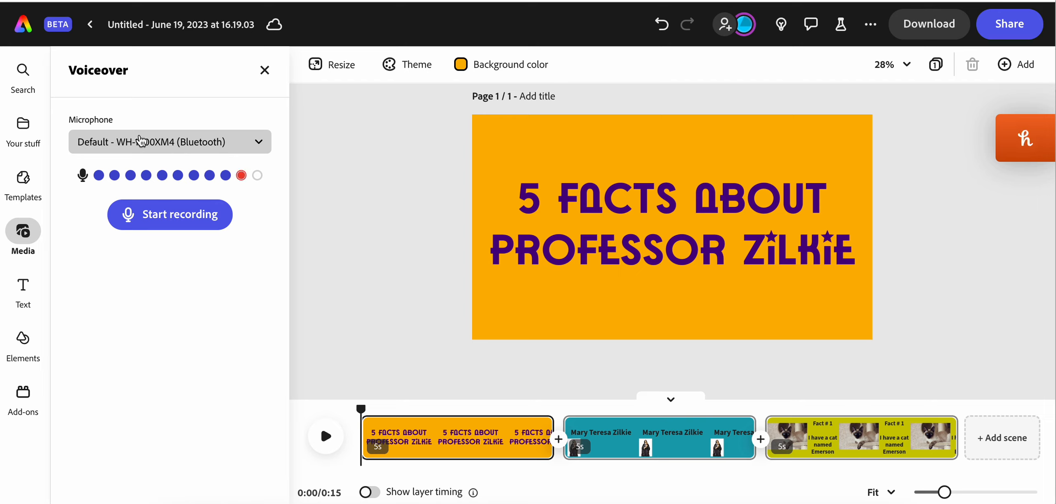
pyautogui.click(153, 219)
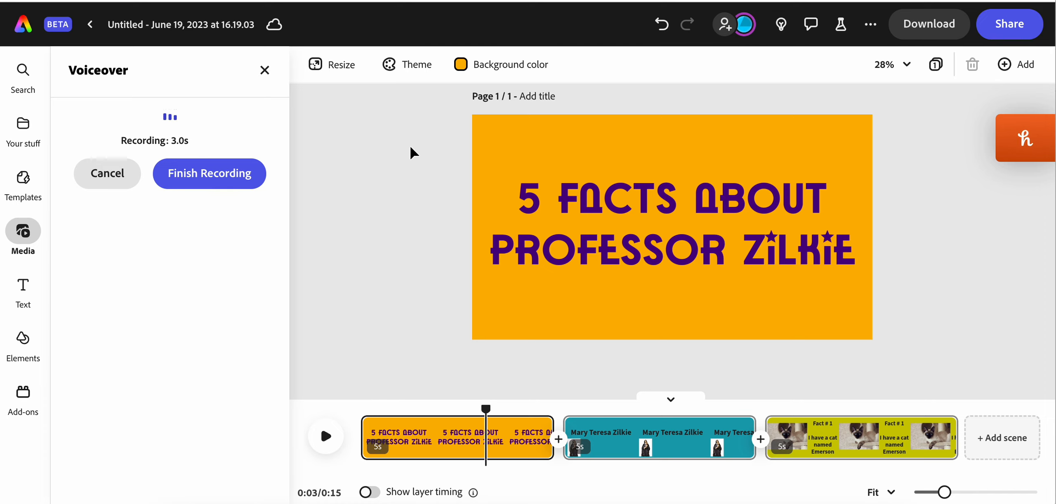
pyautogui.click(235, 173)
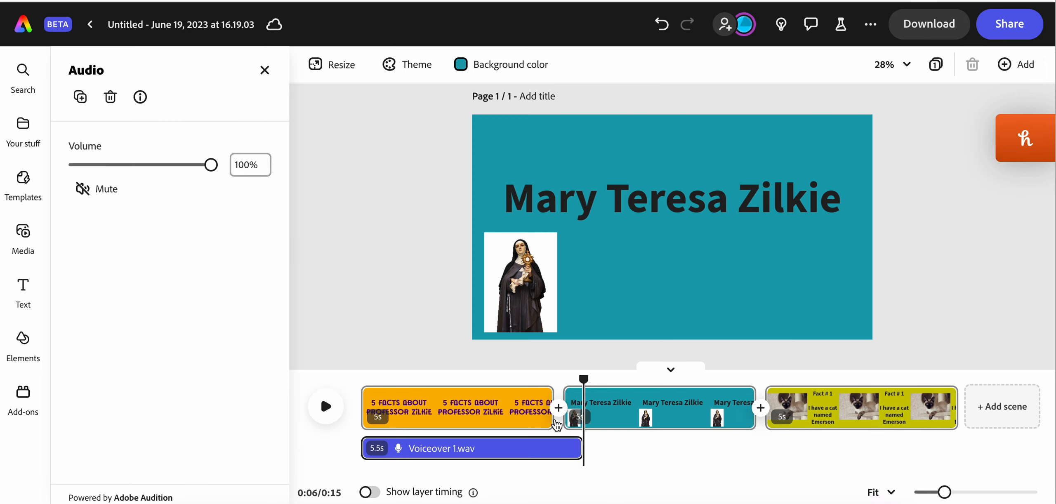
pyautogui.moveTo(544, 409)
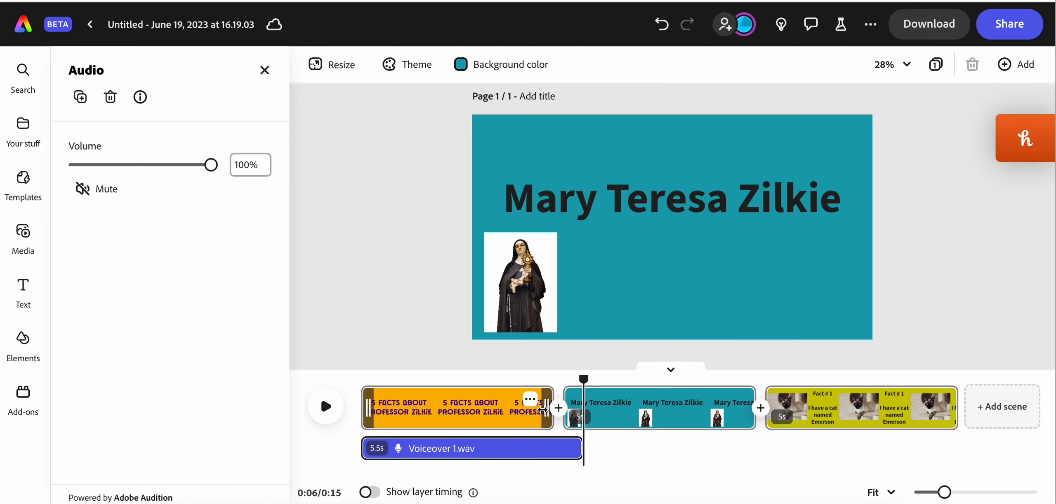
pyautogui.moveTo(495, 454)
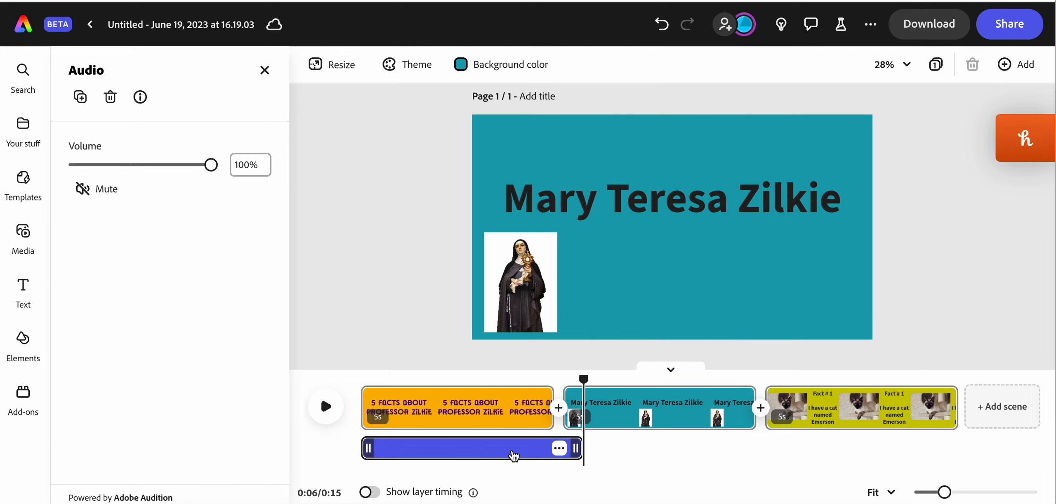
pyautogui.moveTo(492, 420)
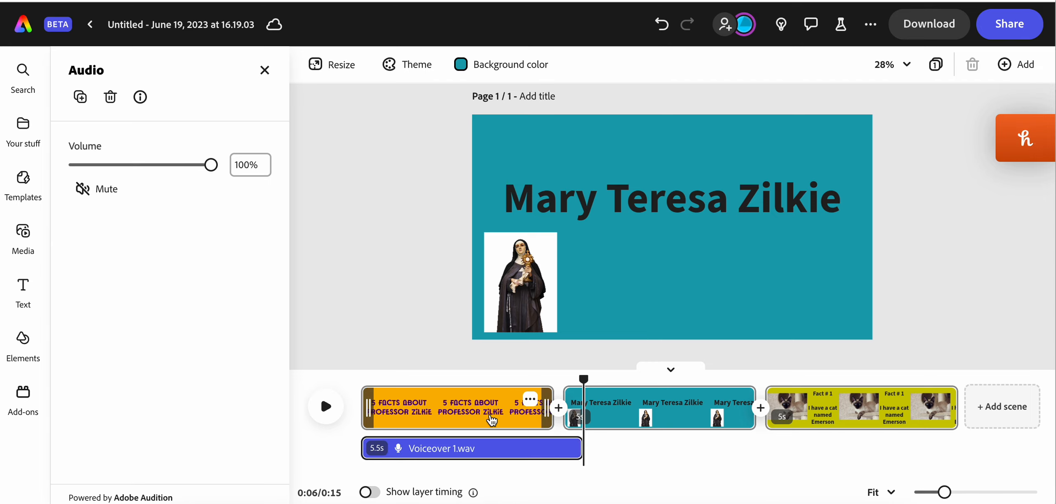